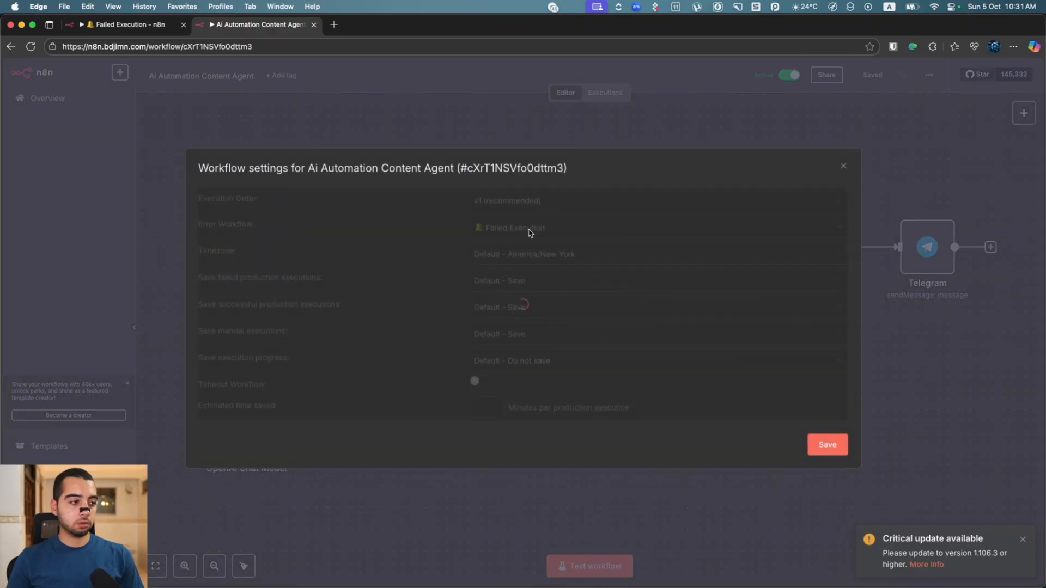
Set the Error Workflow of the Ai Automation Content Agent workflow to Failed Execution.
{"action": "left_click", "coordinate": [519, 234]}
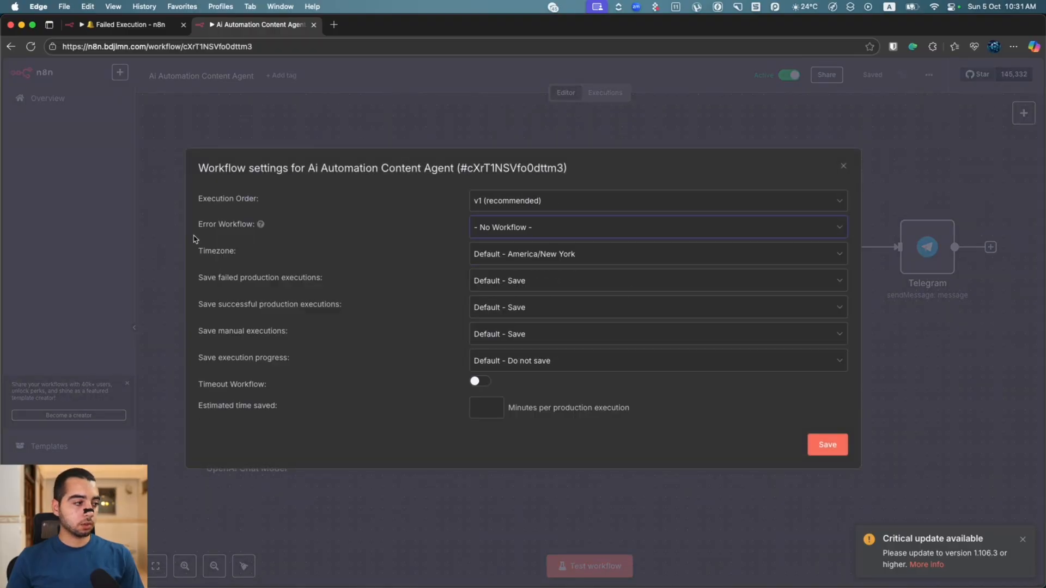
{"action": "left_click_drag", "start_coordinate": [195, 240], "coordinate": [257, 227]}
{"action": "left_click", "coordinate": [531, 232]}
{"action": "scroll", "coordinate": [579, 344], "scroll_direction": "down", "scroll_amount": 10}
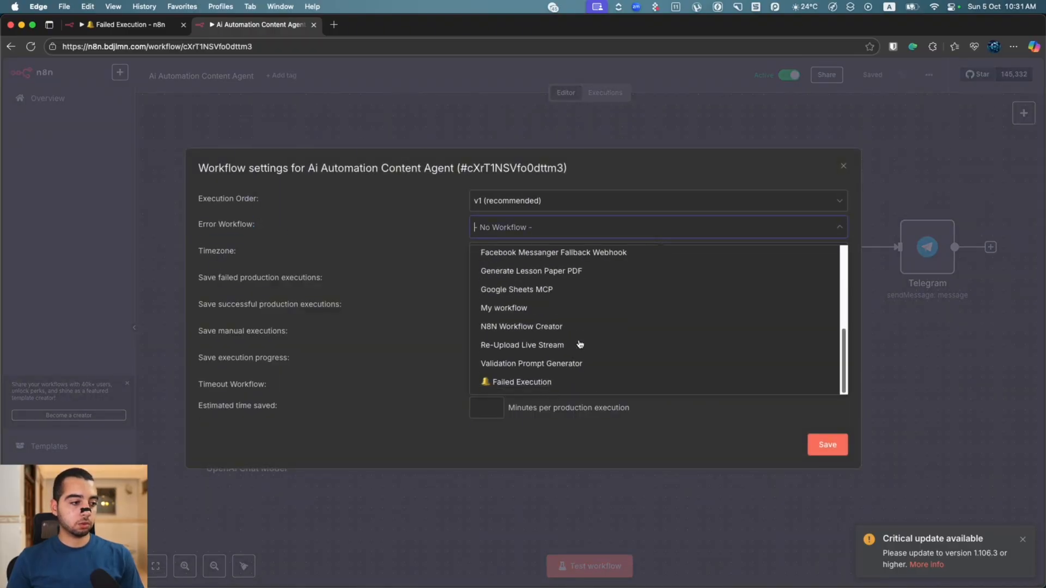
{"action": "left_click", "coordinate": [560, 383]}
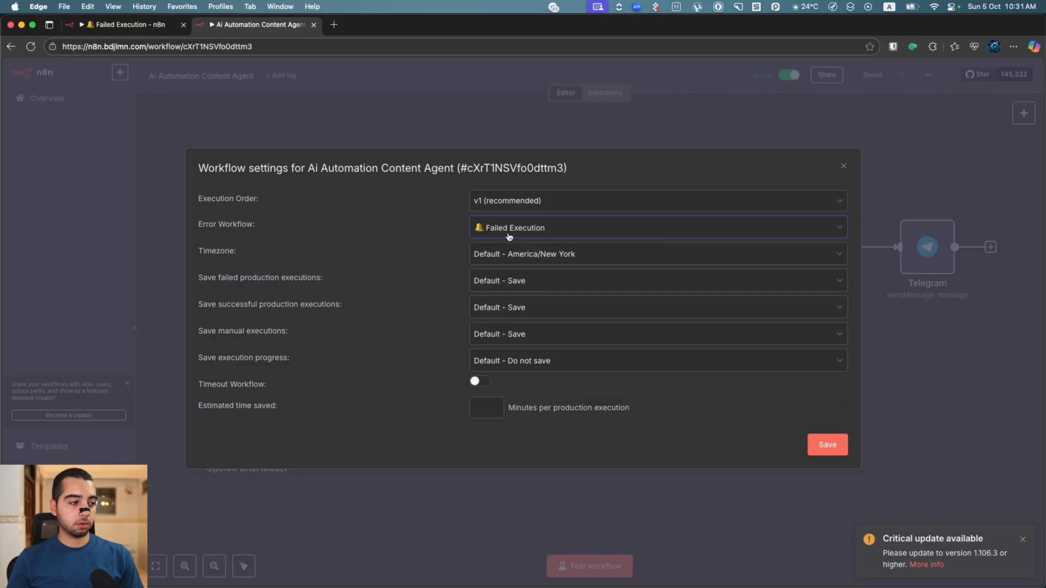
Check the Failed Execution workflow's name against its entry in the error workflow choices of Ai Automation Content Agent.
{"action": "left_click", "coordinate": [99, 25]}
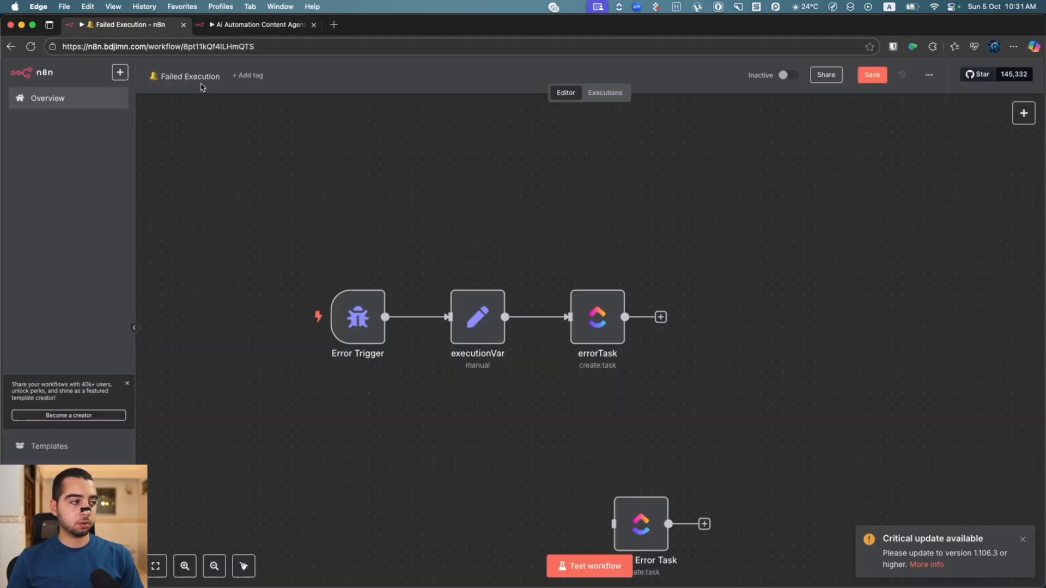
{"action": "left_click", "coordinate": [165, 75]}
{"action": "left_click", "coordinate": [160, 75]}
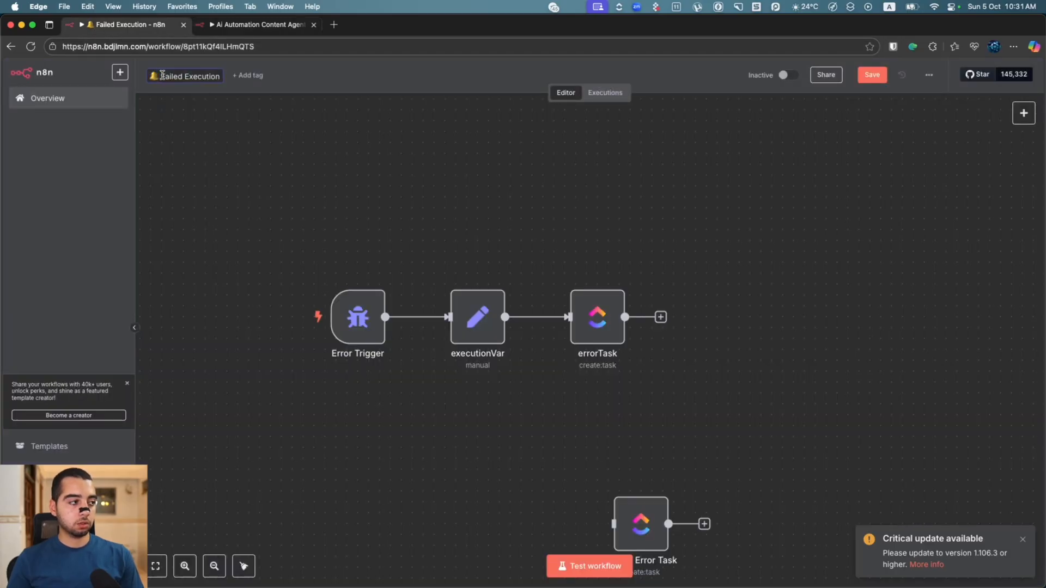
{"action": "left_click", "coordinate": [284, 26]}
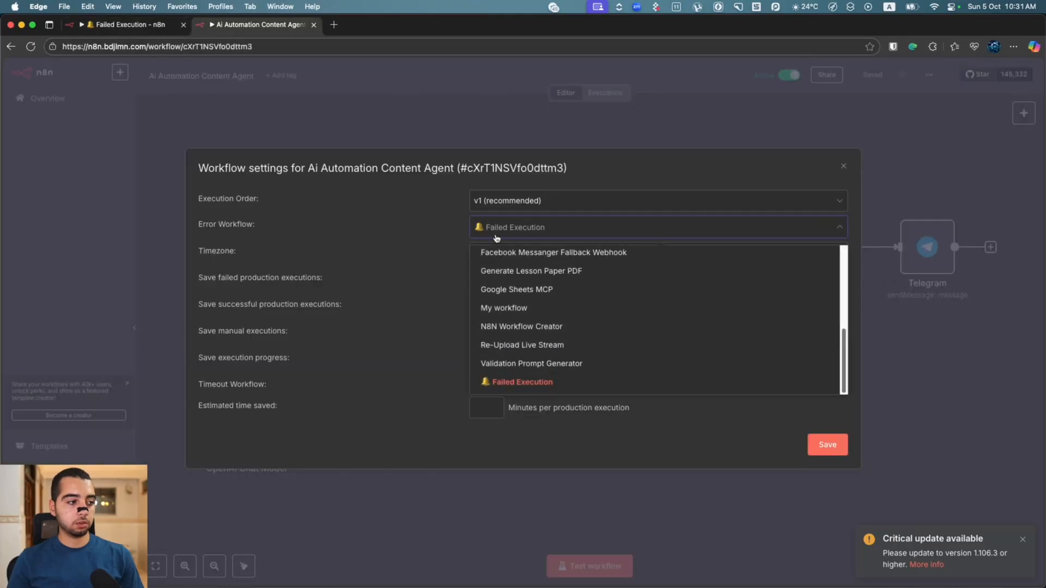
{"action": "scroll", "coordinate": [539, 296], "scroll_direction": "up", "scroll_amount": 2}
{"action": "scroll", "coordinate": [556, 298], "scroll_direction": "down", "scroll_amount": 3}
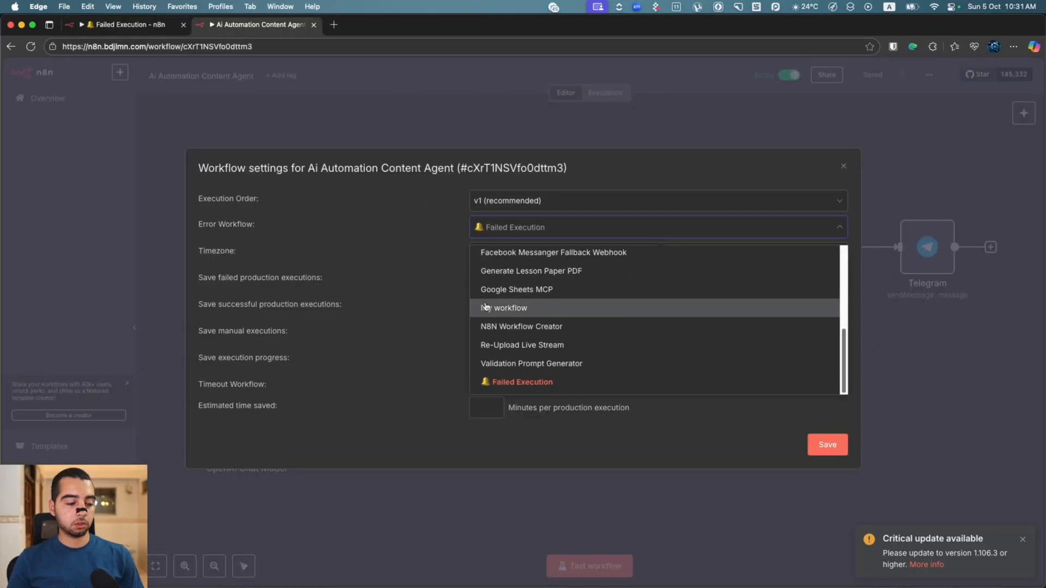
Review the Failed Execution workflow's Error Trigger node alongside the Ai Automation Content Agent workflow that calls it.
{"action": "left_click", "coordinate": [129, 28]}
{"action": "scroll", "coordinate": [443, 200], "scroll_direction": "left", "scroll_amount": 3}
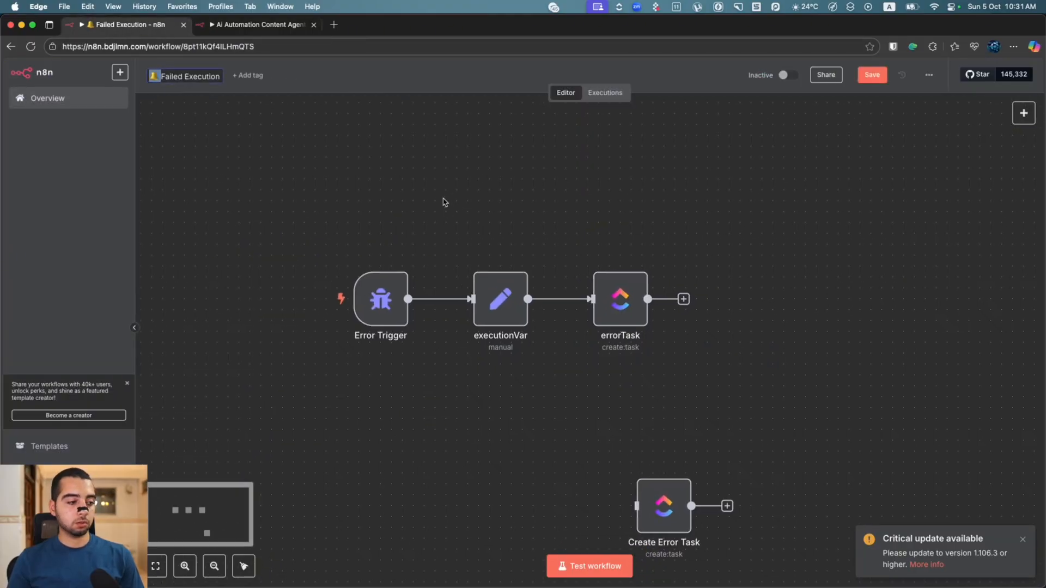
{"action": "left_click", "coordinate": [402, 315]}
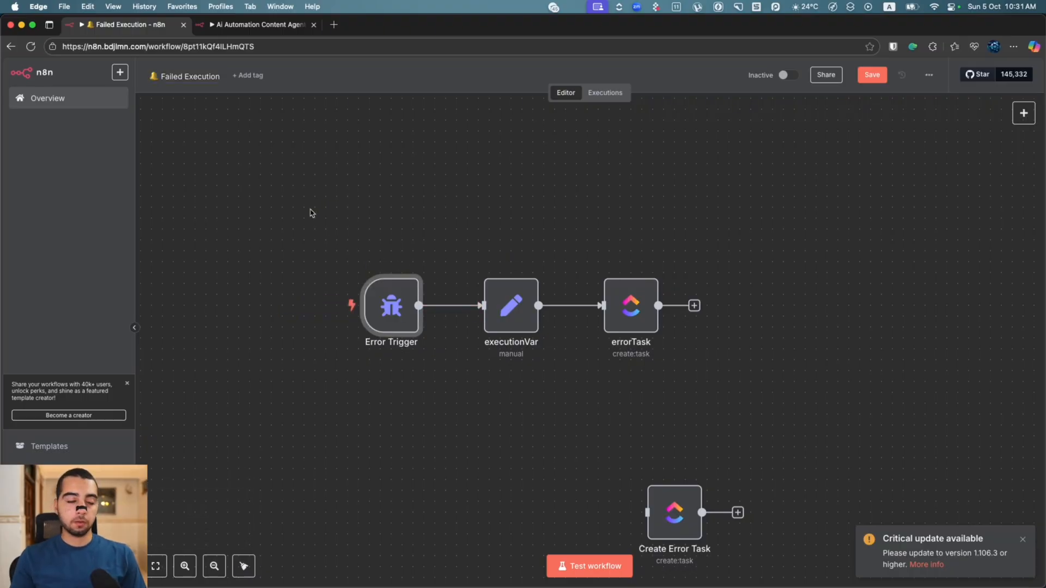
{"action": "left_click", "coordinate": [197, 25]}
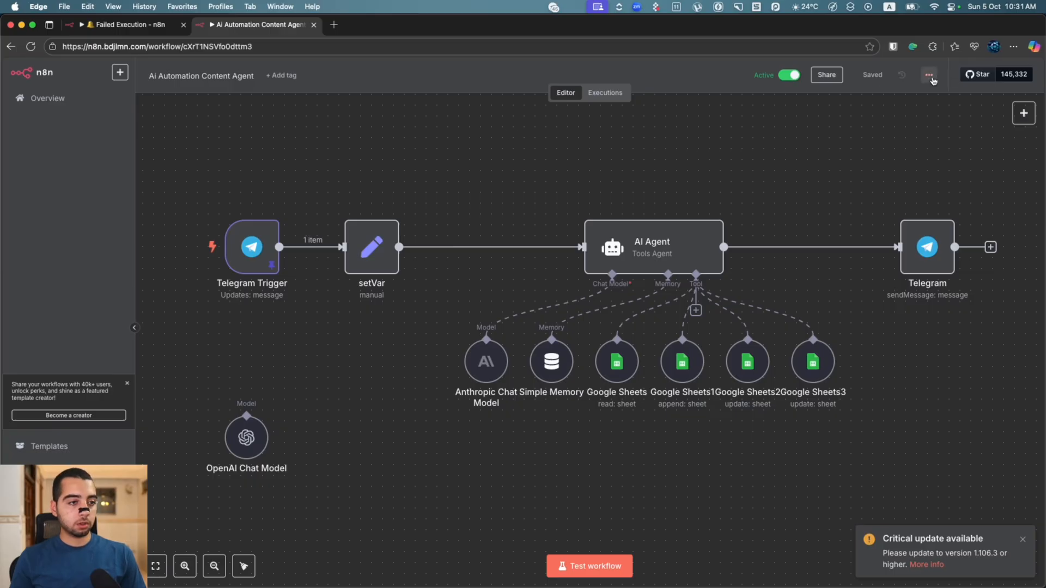
{"action": "left_click", "coordinate": [126, 26]}
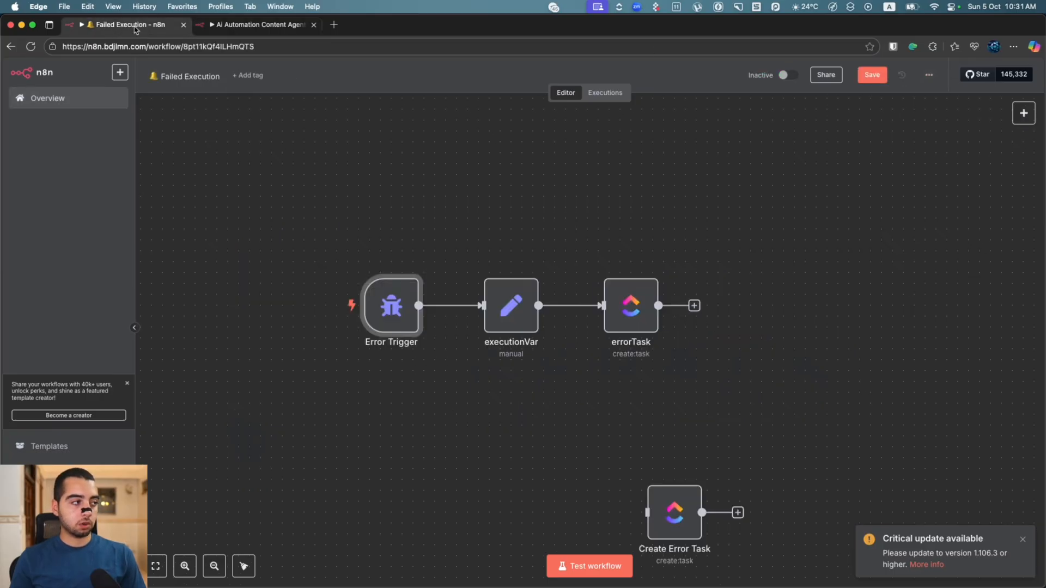
{"action": "left_click", "coordinate": [233, 27]}
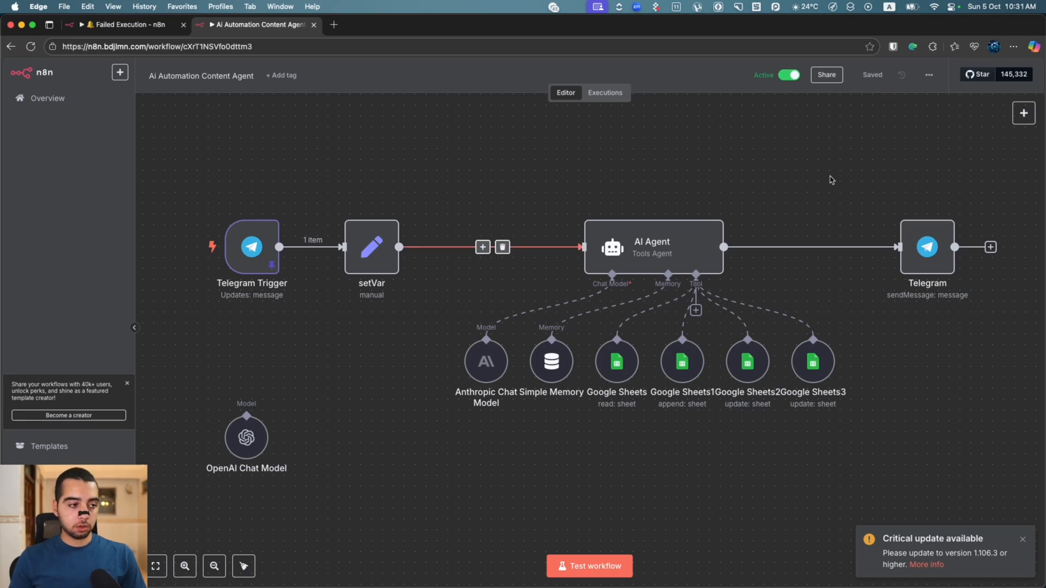
{"action": "key", "text": "ctrl+Tab"}
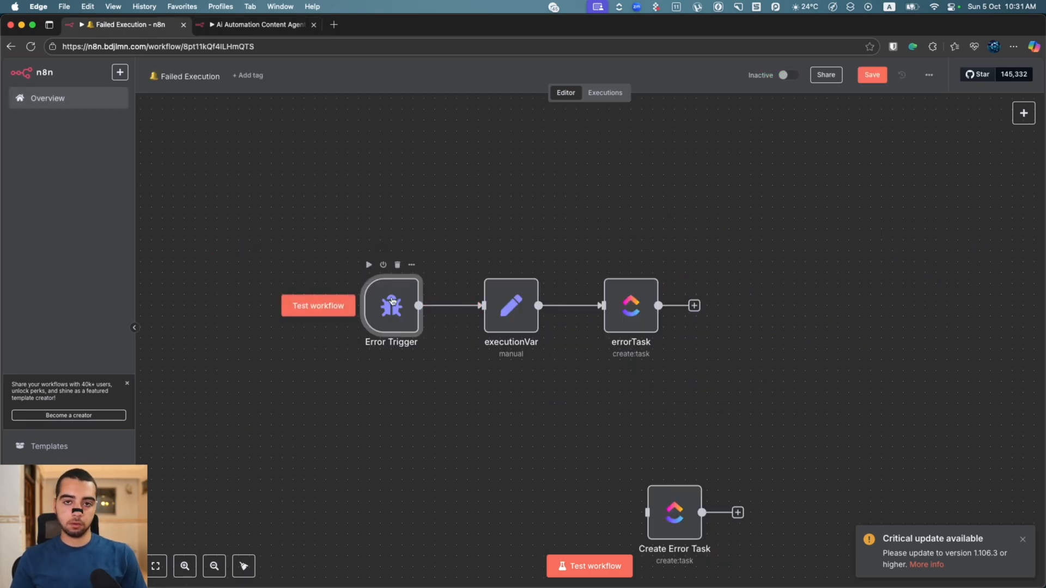
Examine the fields set in the executionVar node and return to the canvas with the errorTask node selected.
{"action": "double_click", "coordinate": [517, 297]}
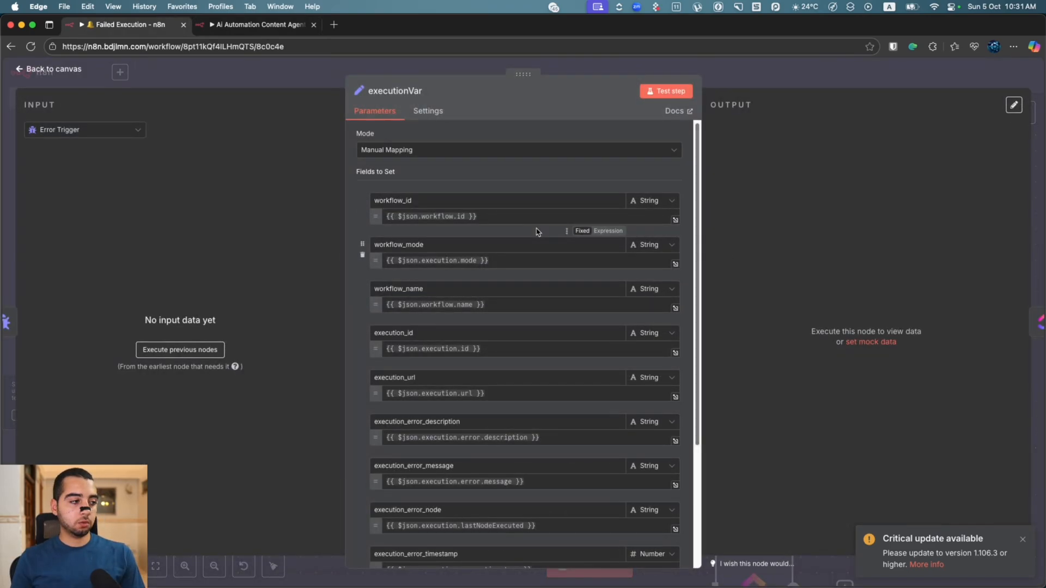
{"action": "scroll", "coordinate": [561, 227], "scroll_direction": "up", "scroll_amount": 5}
{"action": "key", "text": "Escape"}
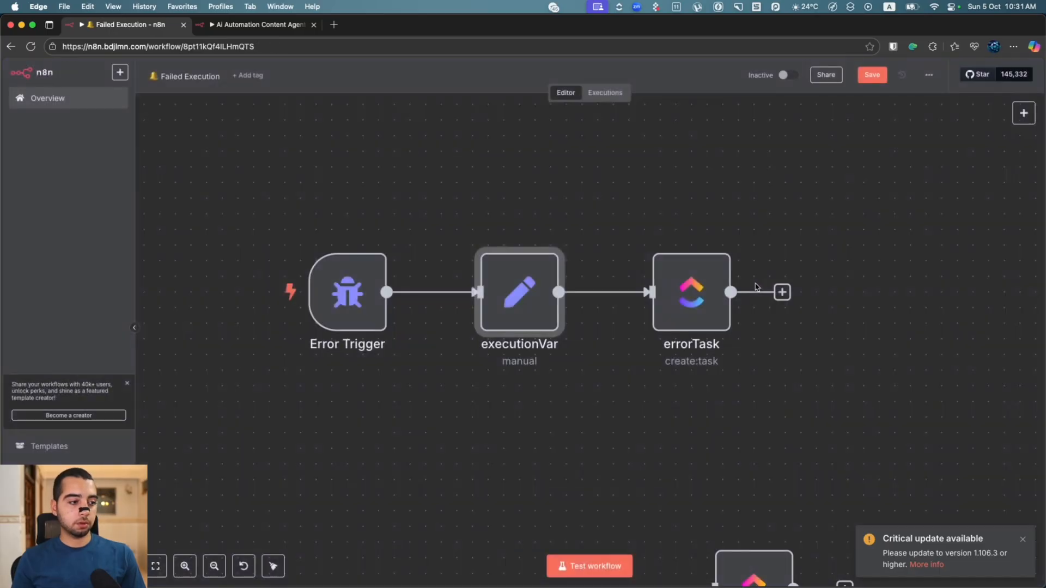
{"action": "left_click", "coordinate": [661, 303]}
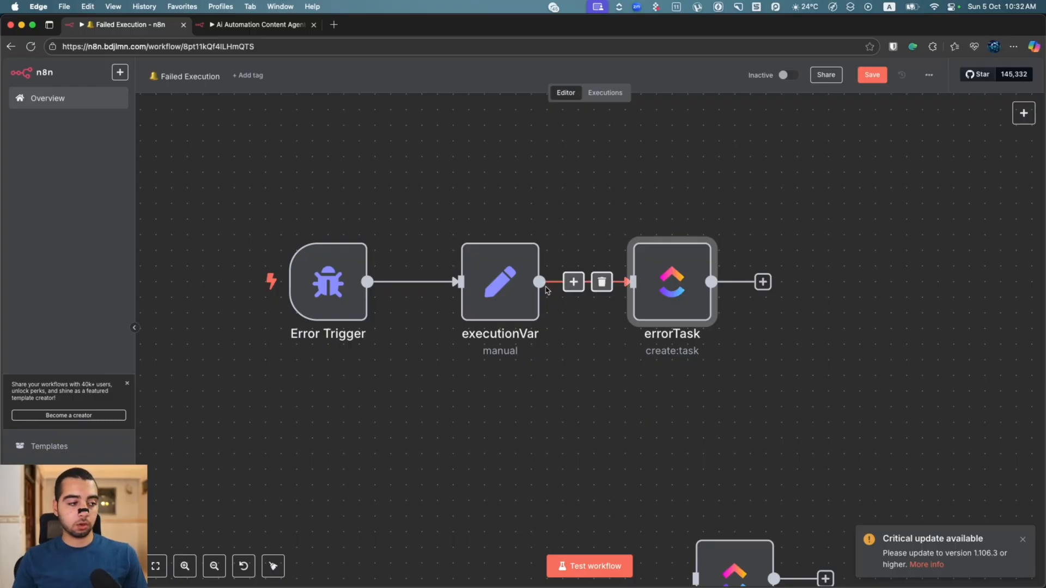
{"action": "left_click_drag", "start_coordinate": [540, 283], "coordinate": [658, 406]}
{"action": "type", "text": "send g"}
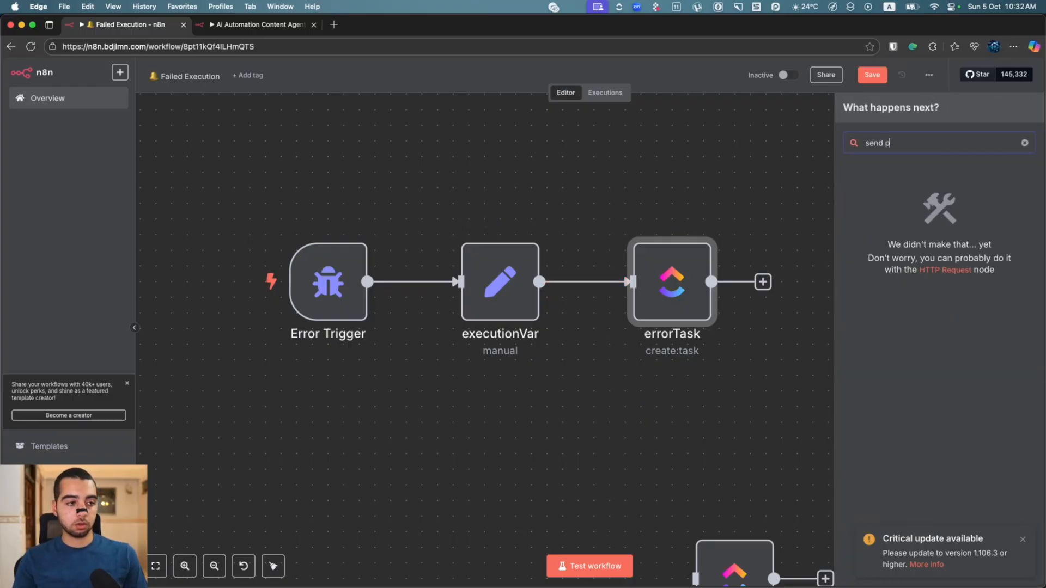
{"action": "key", "text": "BackSpace"}
{"action": "key", "text": "BackSpace"}
{"action": "type", "text": "e"}
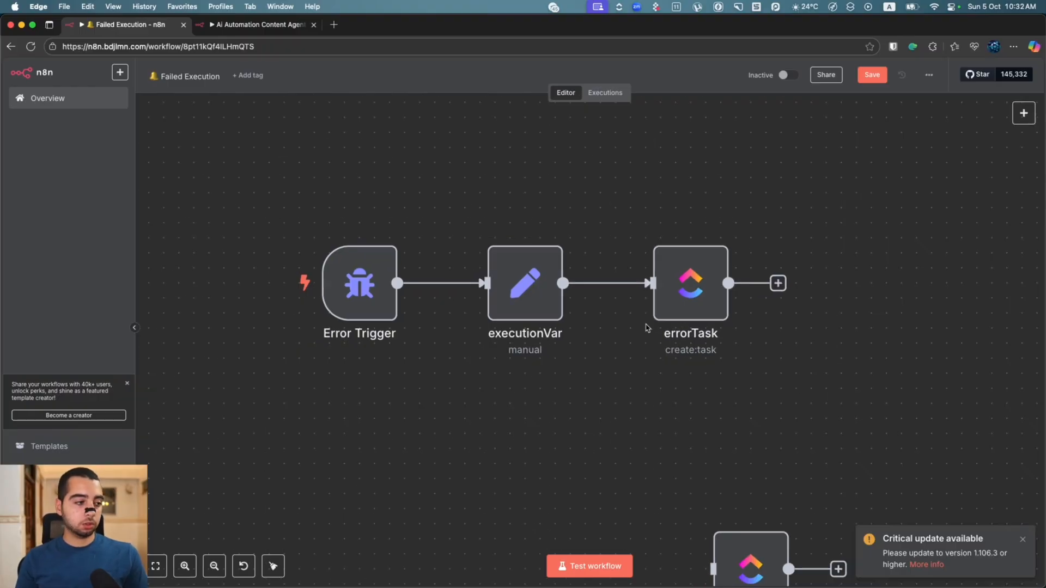
Switch to ClickUp and inspect the task name filter on the n8n view of the Tasks list.
{"action": "key", "text": "super+Tab"}
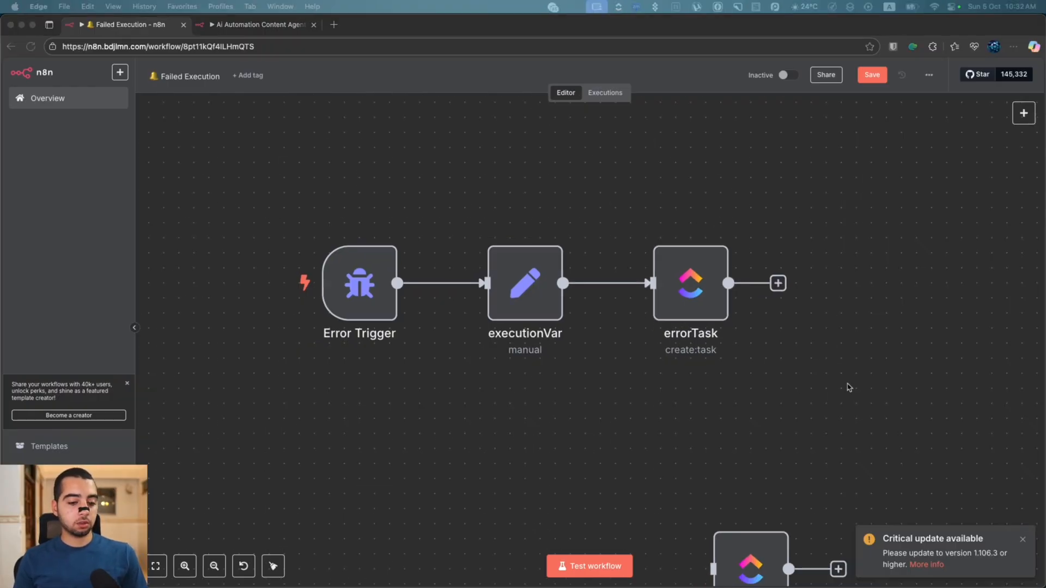
{"action": "left_click", "coordinate": [615, 315]}
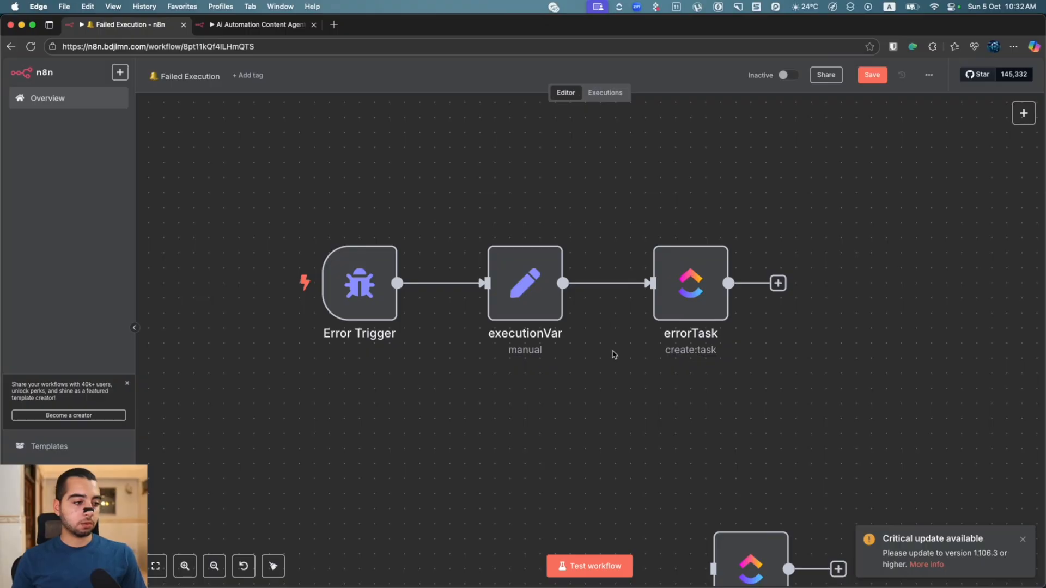
{"action": "key", "text": "ctrl+Up"}
{"action": "left_click", "coordinate": [424, 260]}
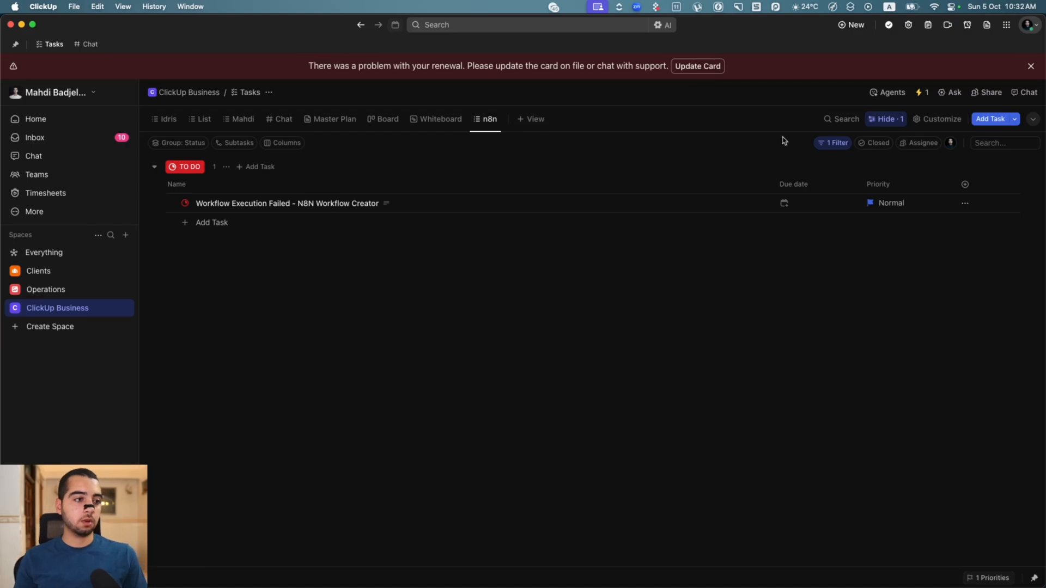
{"action": "left_click", "coordinate": [821, 144]}
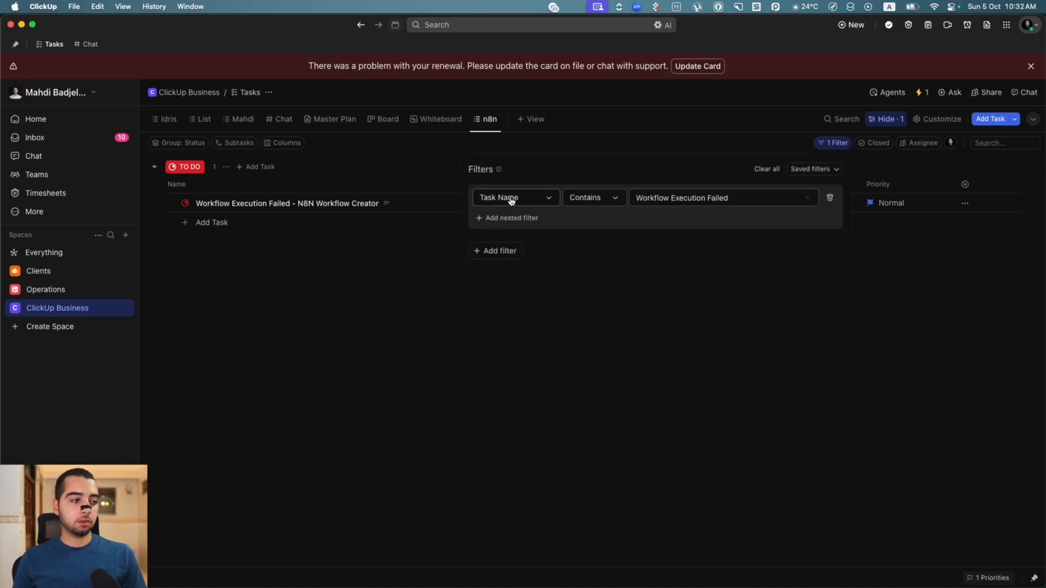
{"action": "left_click_drag", "start_coordinate": [727, 197], "coordinate": [639, 196]}
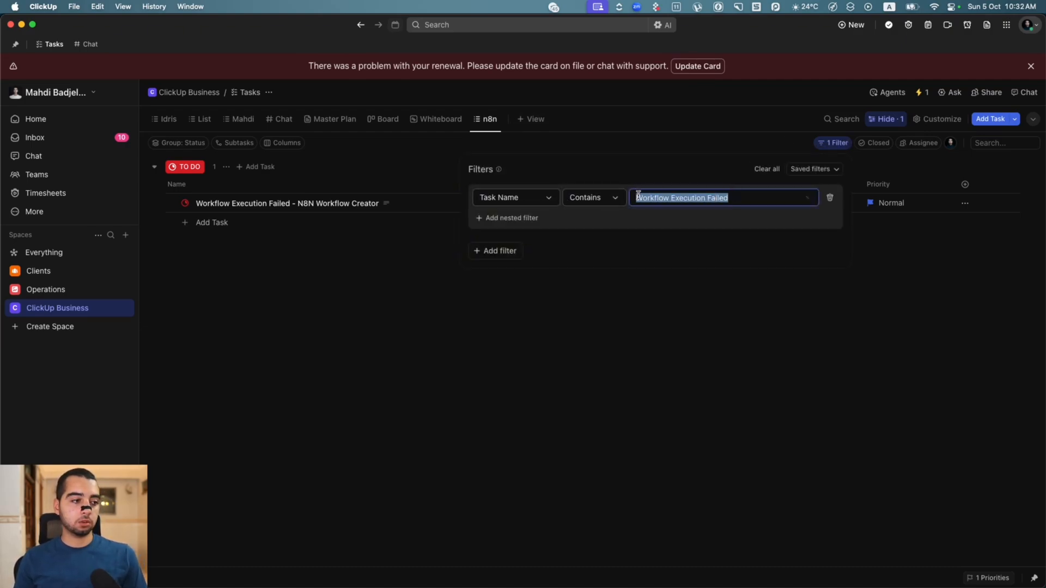
{"action": "left_click", "coordinate": [679, 334]}
Switch back to the n8n workflow in Edge and examine the Name expression in the errorTask node's parameters.
{"action": "key", "text": "super+Tab"}
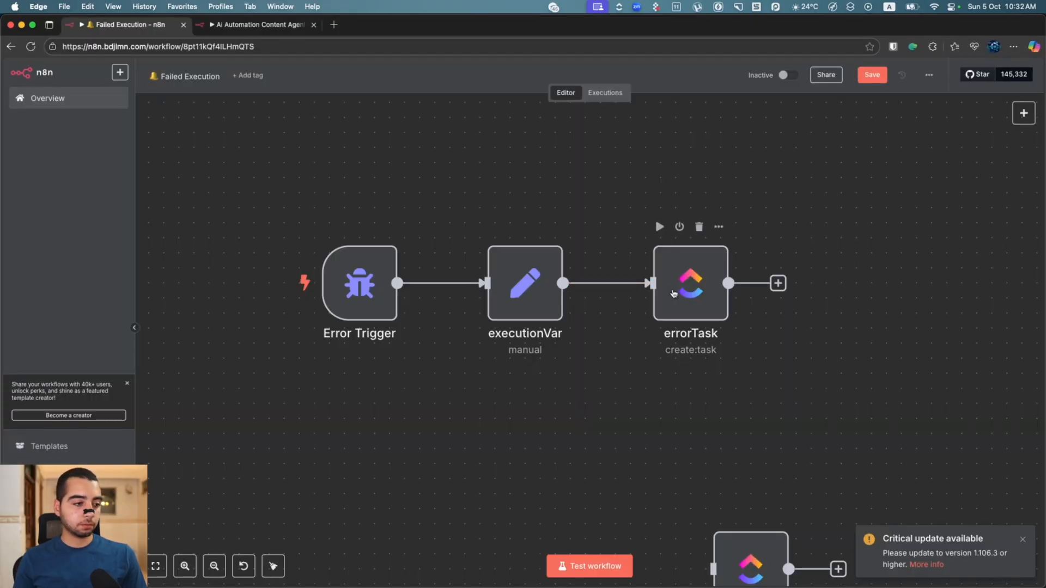
{"action": "left_click", "coordinate": [669, 303]}
{"action": "double_click", "coordinate": [669, 306]}
{"action": "scroll", "coordinate": [490, 305], "scroll_direction": "down", "scroll_amount": 3}
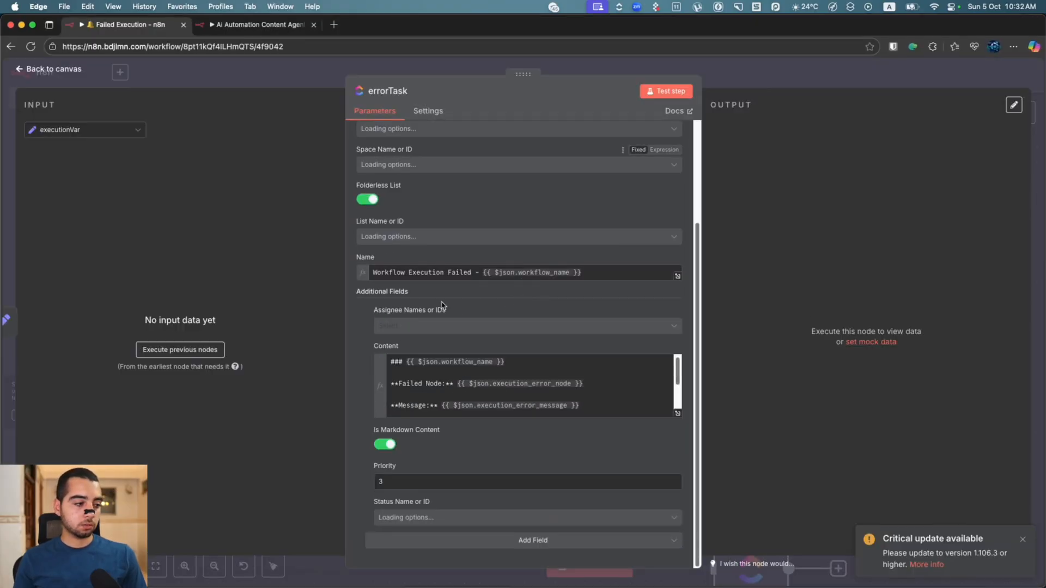
{"action": "left_click_drag", "start_coordinate": [373, 272], "coordinate": [482, 271]}
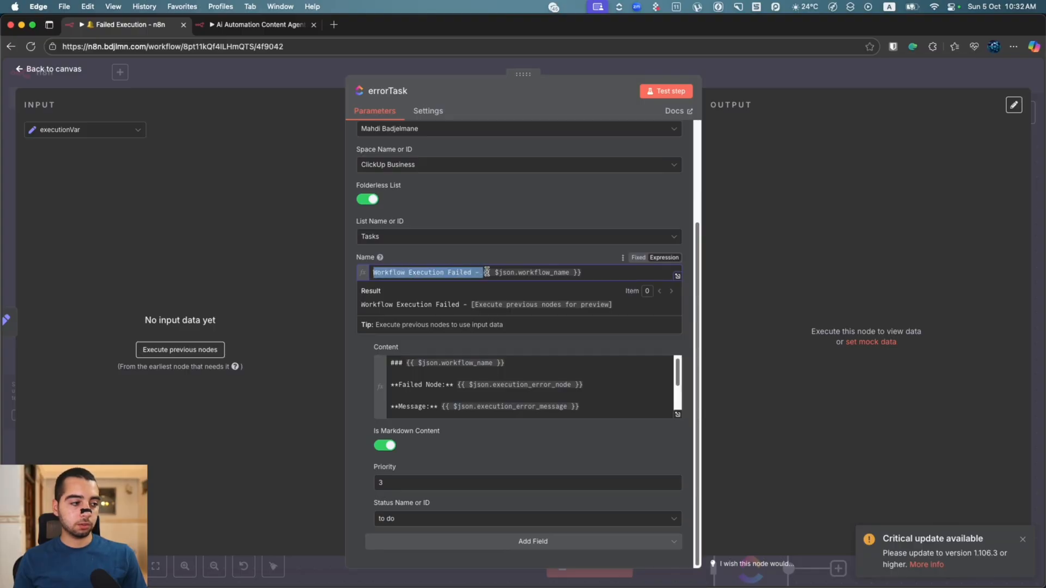
{"action": "left_click", "coordinate": [495, 273]}
{"action": "left_click_drag", "start_coordinate": [481, 272], "coordinate": [589, 271]}
{"action": "left_click", "coordinate": [616, 271]}
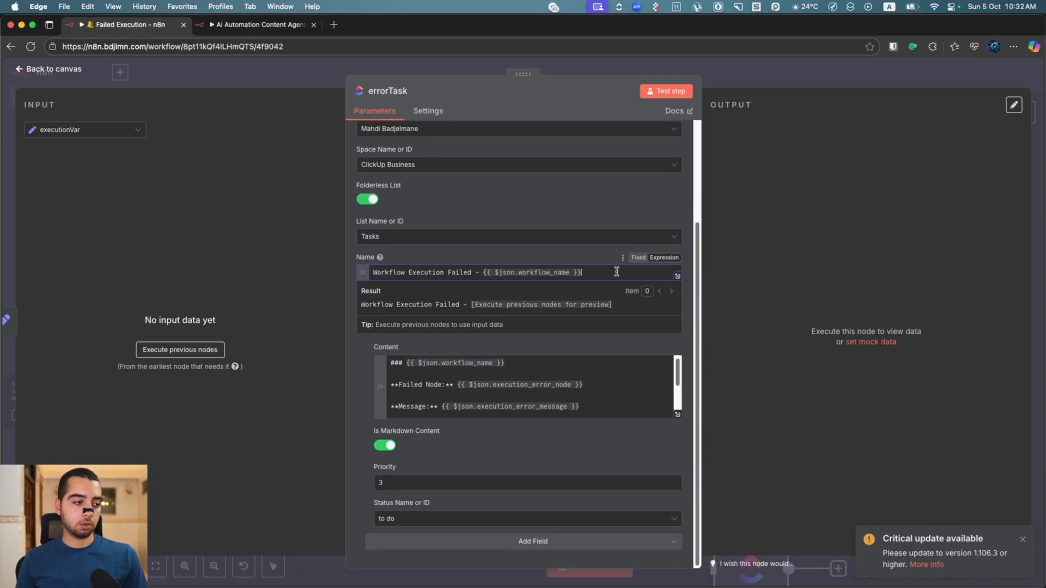
{"action": "key", "text": "Escape"}
Inspect the Error Trigger output of the Oct 5, 10:26:23 execution in schema view, expanding its error details.
{"action": "left_click", "coordinate": [619, 96]}
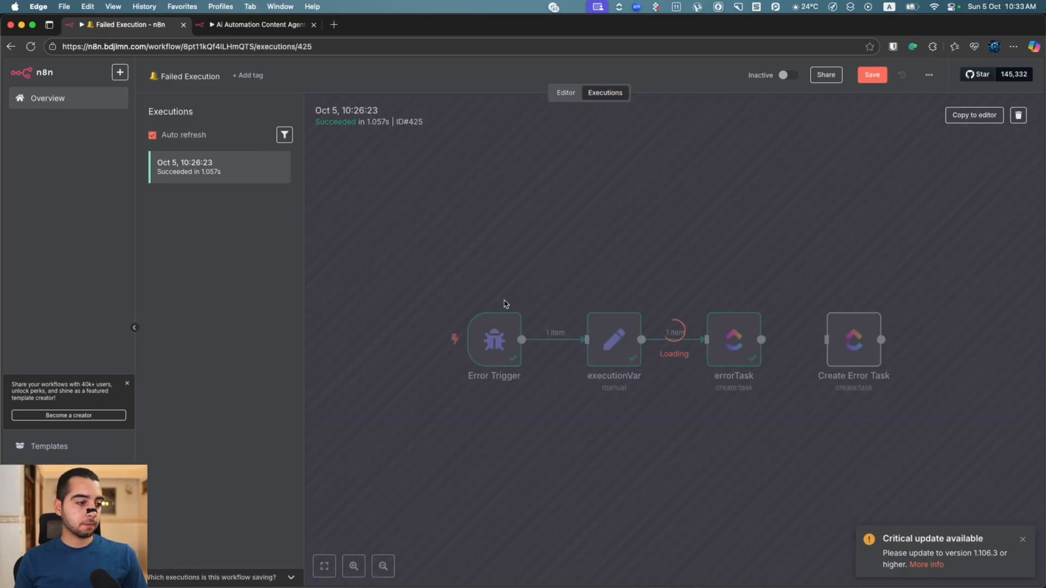
{"action": "scroll", "coordinate": [502, 303], "scroll_direction": "up", "scroll_amount": 4}
{"action": "double_click", "coordinate": [504, 367]}
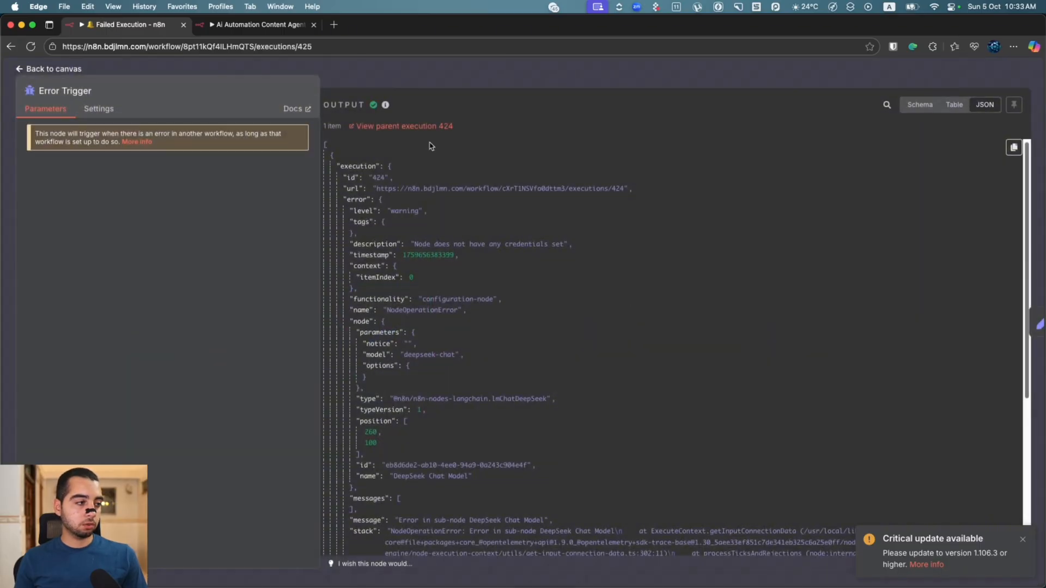
{"action": "double_click", "coordinate": [368, 163]}
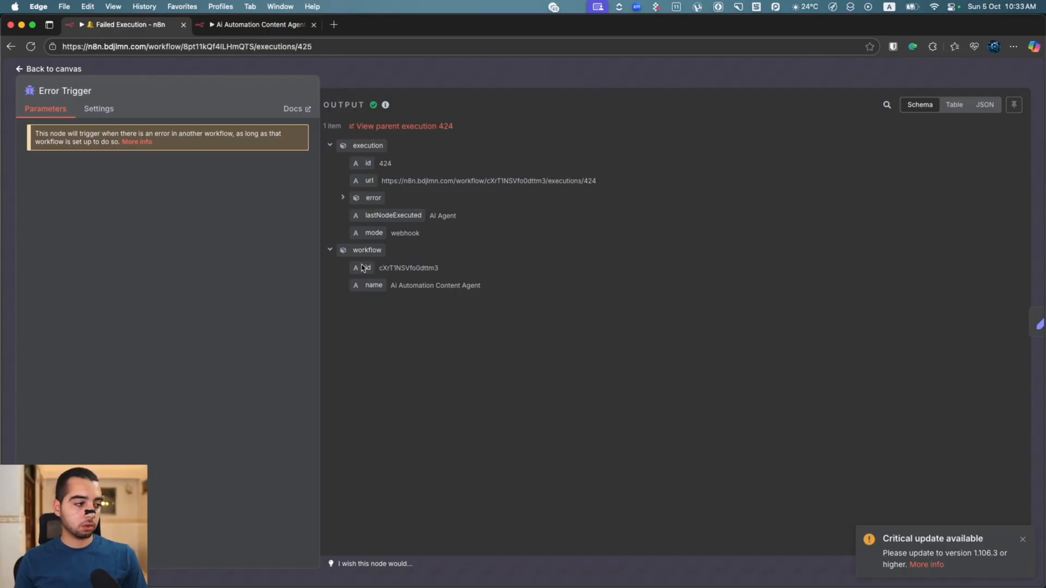
{"action": "left_click_drag", "start_coordinate": [363, 268], "coordinate": [404, 266]}
{"action": "left_click", "coordinate": [386, 274]}
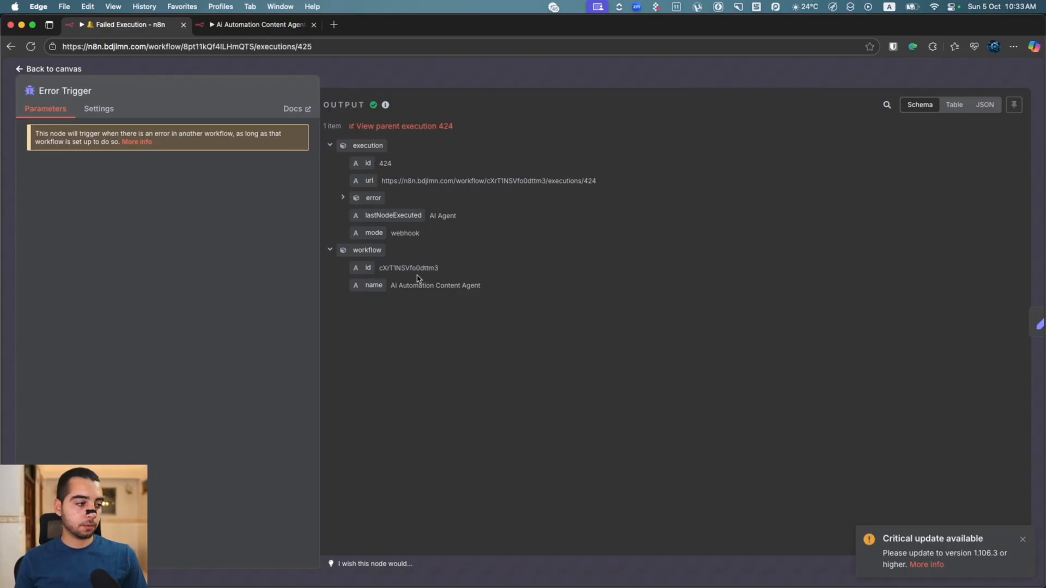
{"action": "left_click", "coordinate": [342, 198]}
{"action": "left_click", "coordinate": [355, 285]}
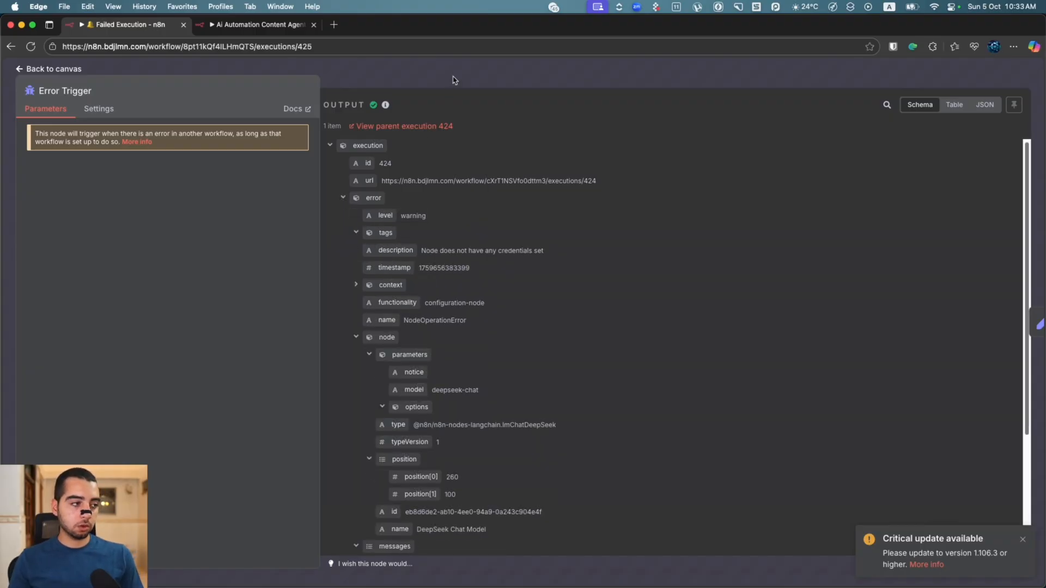
{"action": "left_click", "coordinate": [454, 79]}
Open the executionVar node in the execution view and examine its output fields, including workflow_mode and execution_error_description.
{"action": "double_click", "coordinate": [395, 321]}
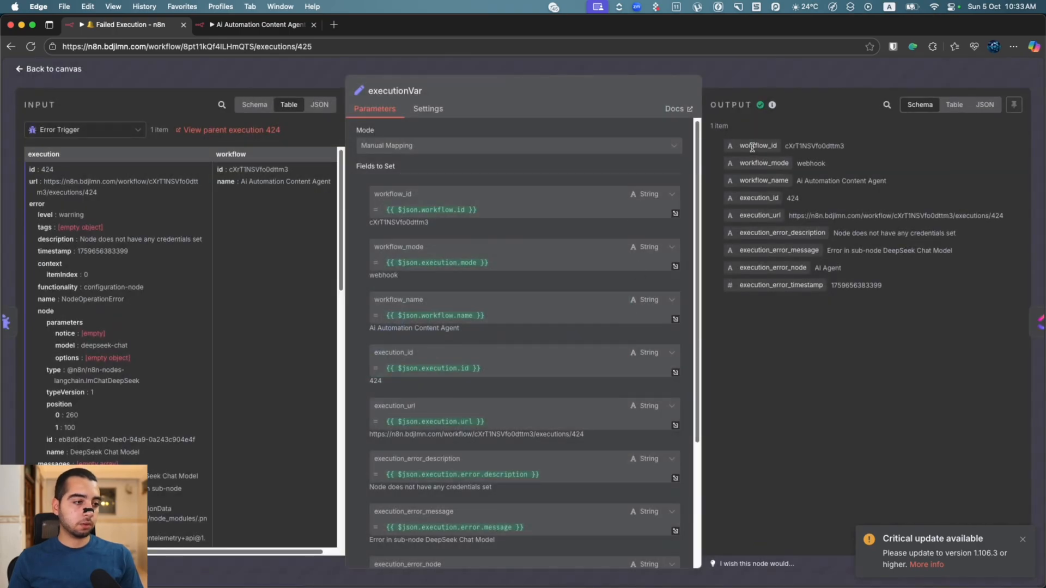
{"action": "double_click", "coordinate": [781, 163]}
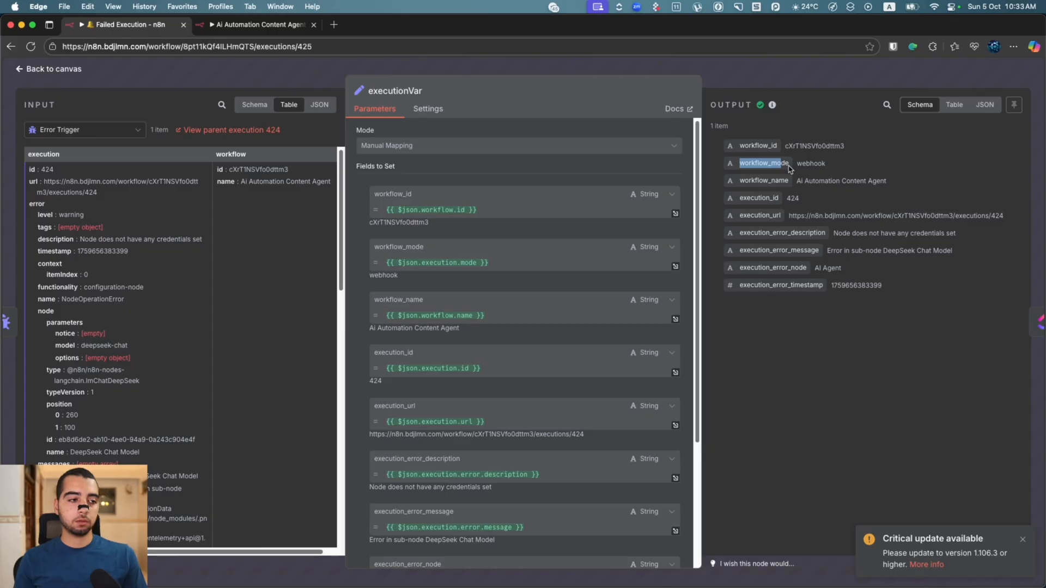
{"action": "left_click_drag", "start_coordinate": [797, 164], "coordinate": [874, 167]}
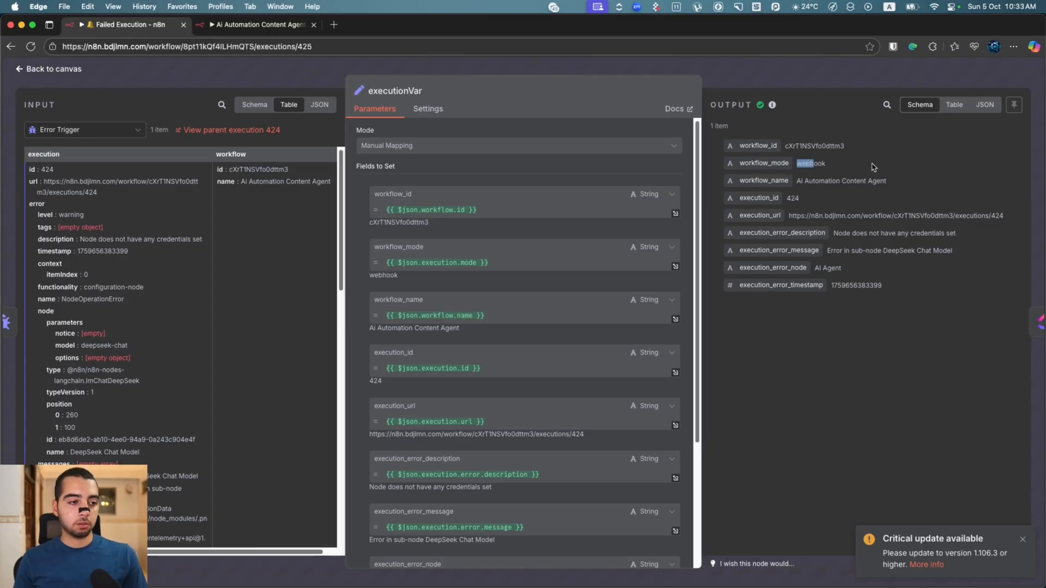
{"action": "left_click", "coordinate": [746, 155]}
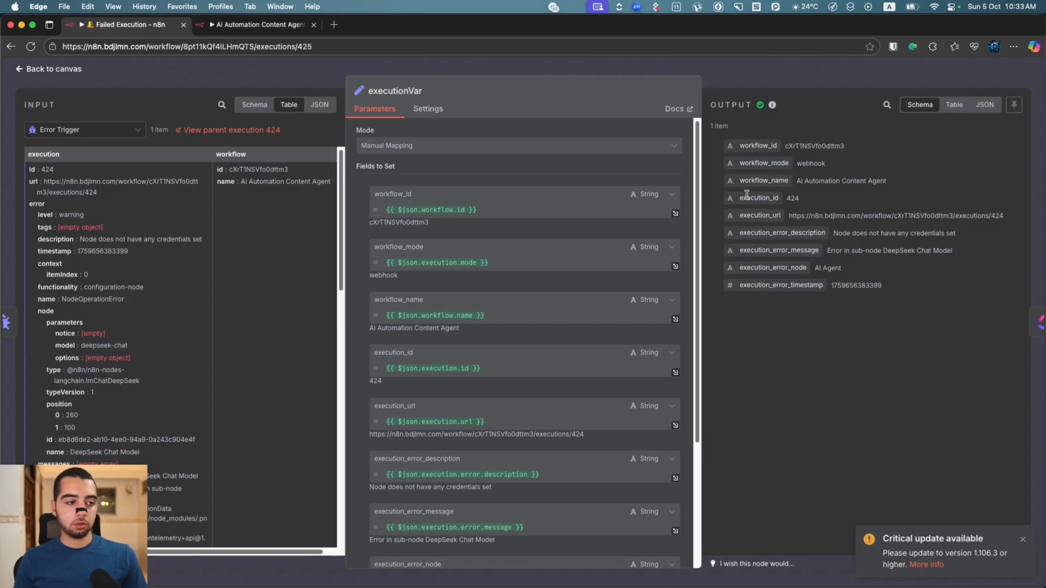
{"action": "double_click", "coordinate": [743, 235]}
{"action": "left_click", "coordinate": [800, 240]}
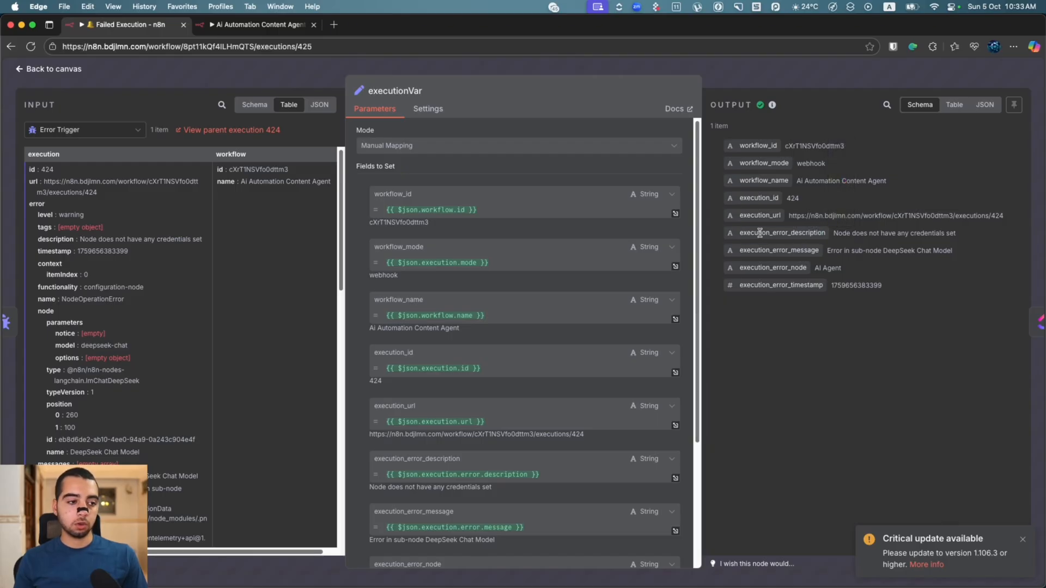
Open the errorTask node and expand its Content expression in the full expression editor.
{"action": "key", "text": "super+Tab"}
{"action": "key", "text": "super+Tab"}
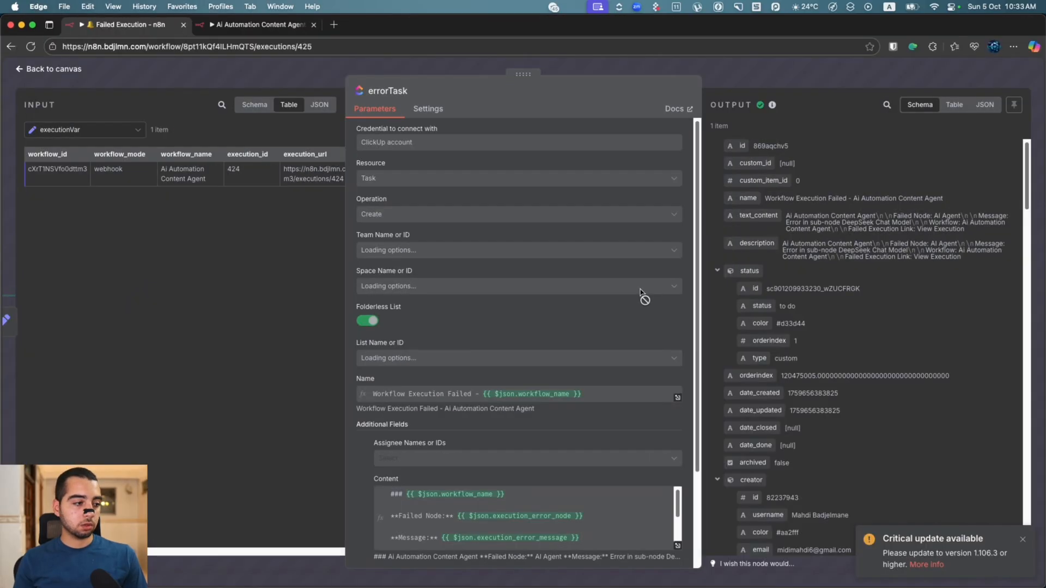
{"action": "scroll", "coordinate": [642, 296], "scroll_direction": "down", "scroll_amount": 3}
{"action": "left_click", "coordinate": [586, 417]}
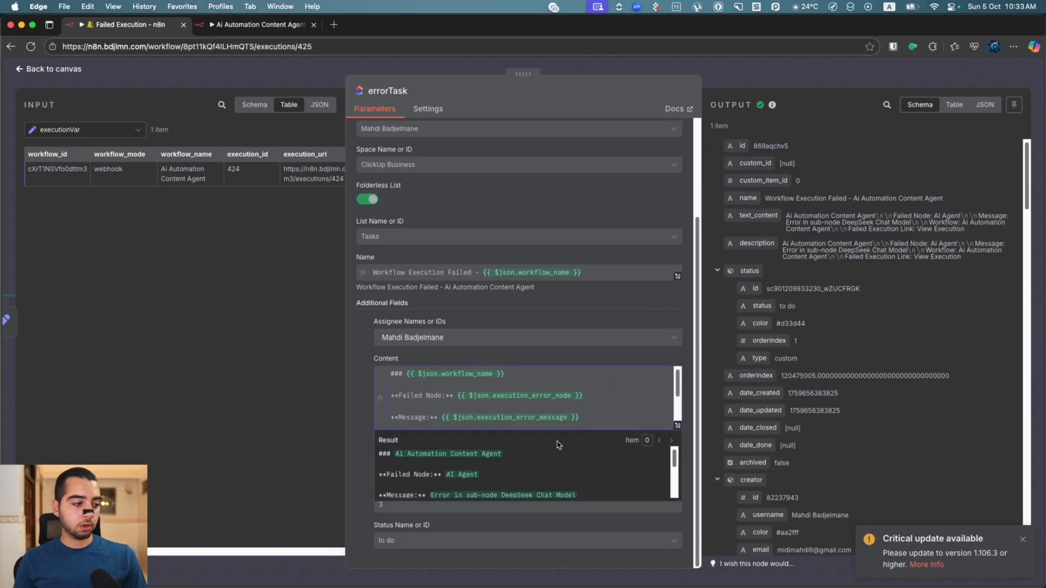
{"action": "left_click", "coordinate": [678, 425]}
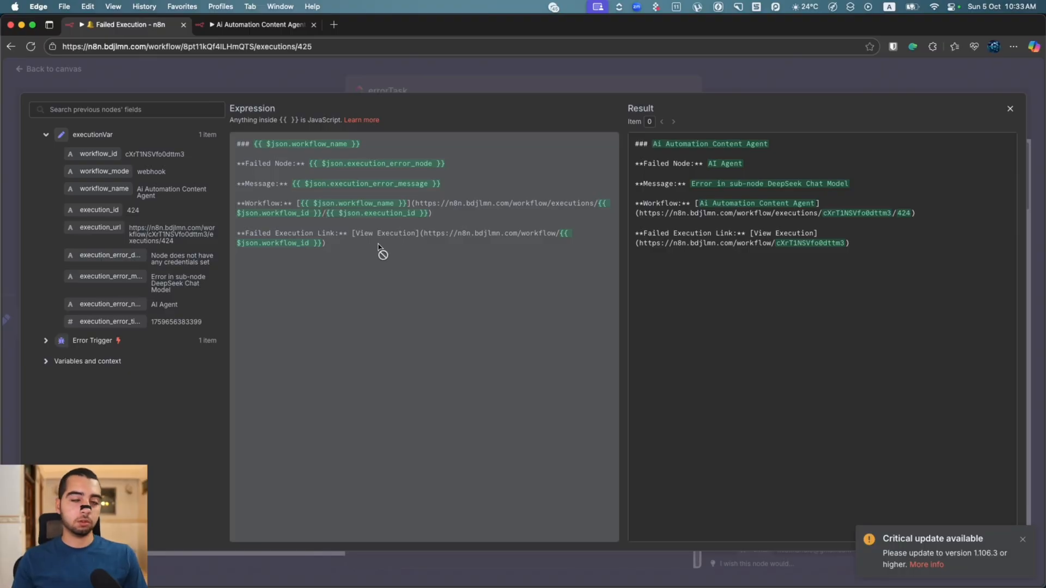
Examine the workflow name heading and the Message line in the rendered Content result, and close the expression editor.
{"action": "left_click_drag", "start_coordinate": [636, 144], "coordinate": [714, 142]}
{"action": "left_click", "coordinate": [734, 156]}
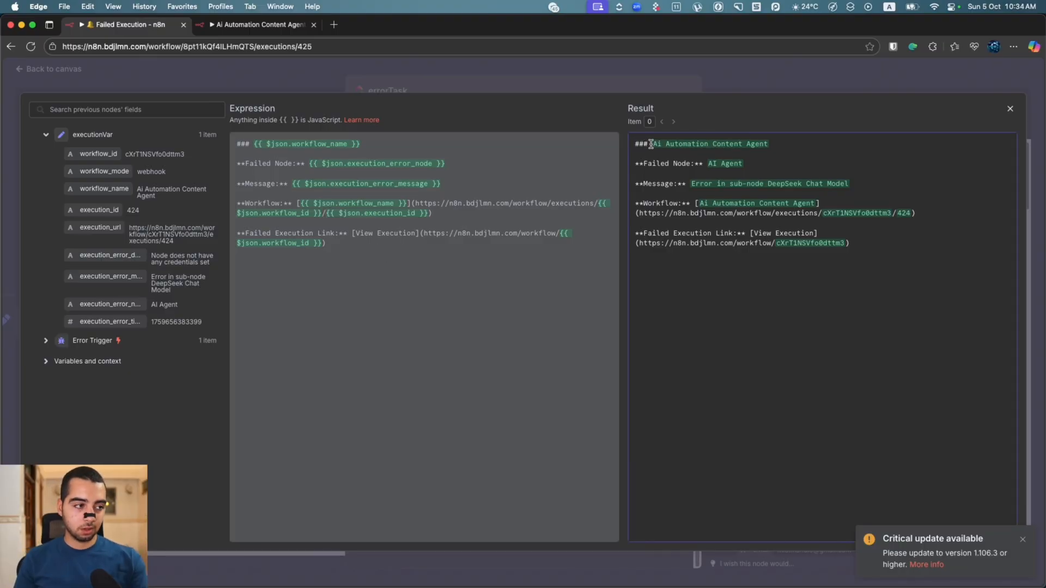
{"action": "left_click_drag", "start_coordinate": [650, 144], "coordinate": [687, 143]}
{"action": "left_click", "coordinate": [696, 142]}
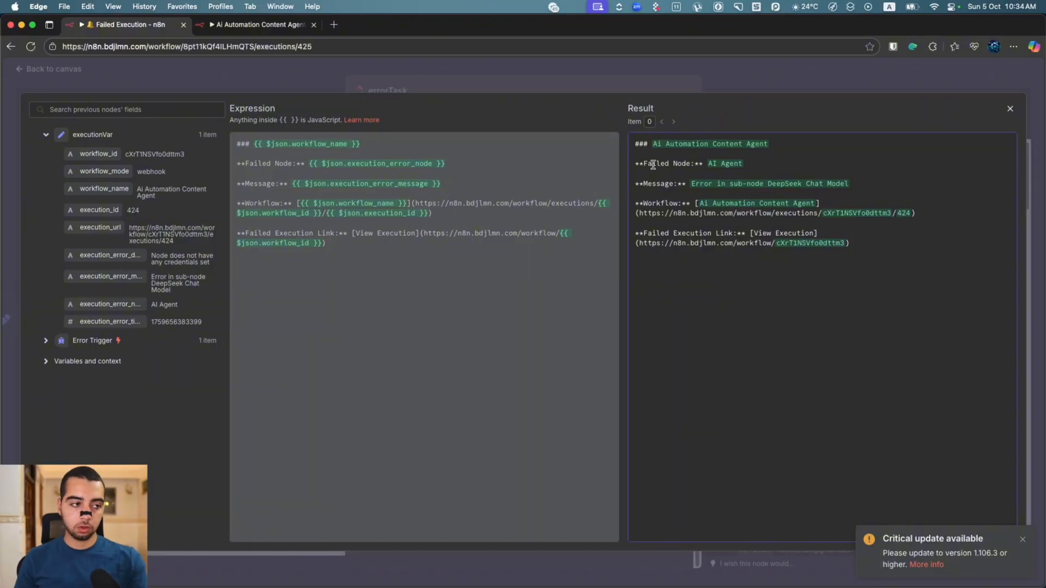
{"action": "left_click_drag", "start_coordinate": [643, 184], "coordinate": [716, 184]}
{"action": "left_click", "coordinate": [717, 185]}
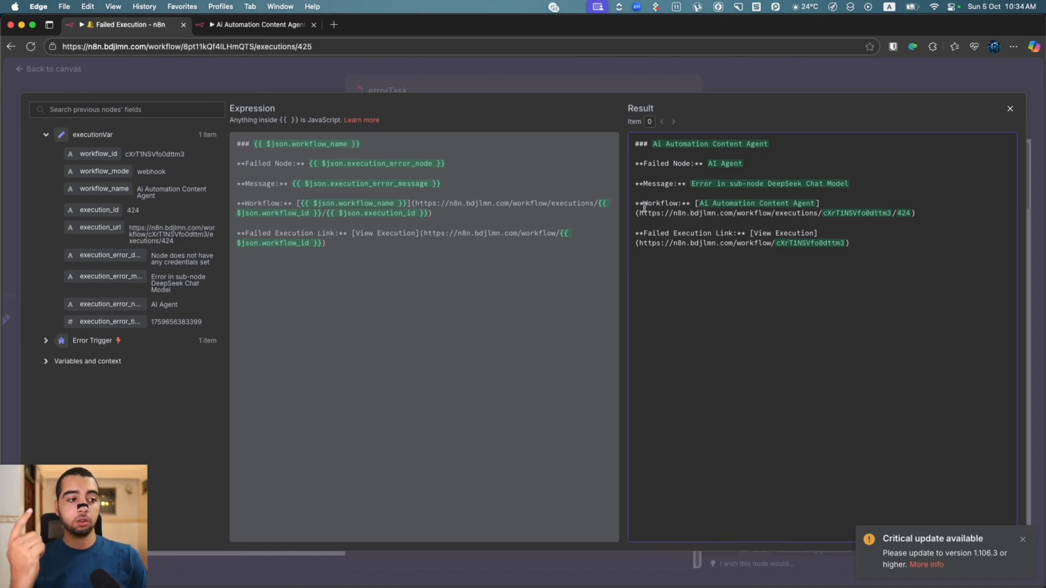
{"action": "left_click", "coordinate": [777, 83]}
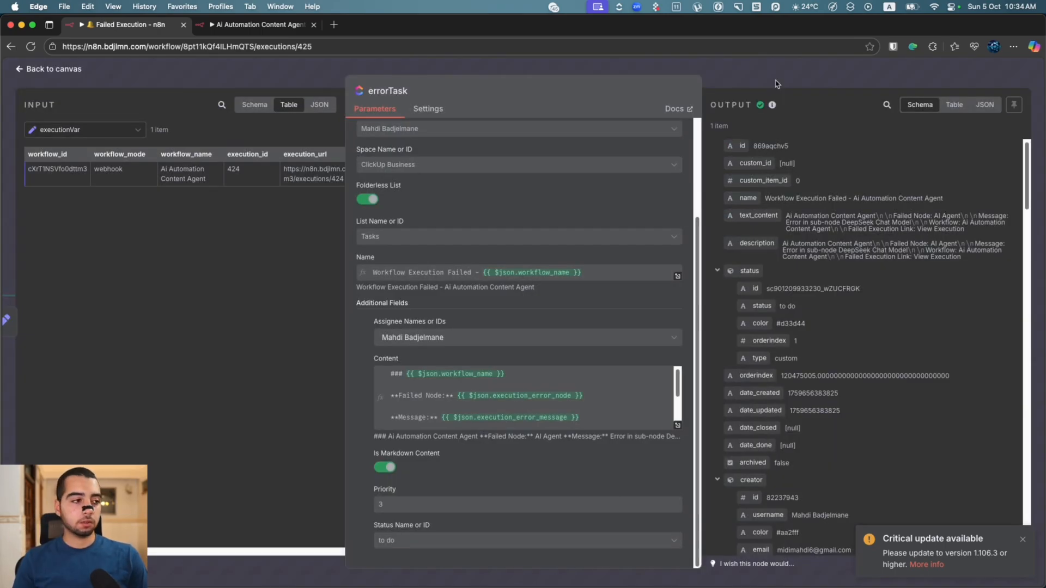
Return to the workflow editor, review the errorTask node's additional fields, and save the Failed Execution workflow.
{"action": "left_click", "coordinate": [777, 83]}
{"action": "left_click", "coordinate": [565, 93]}
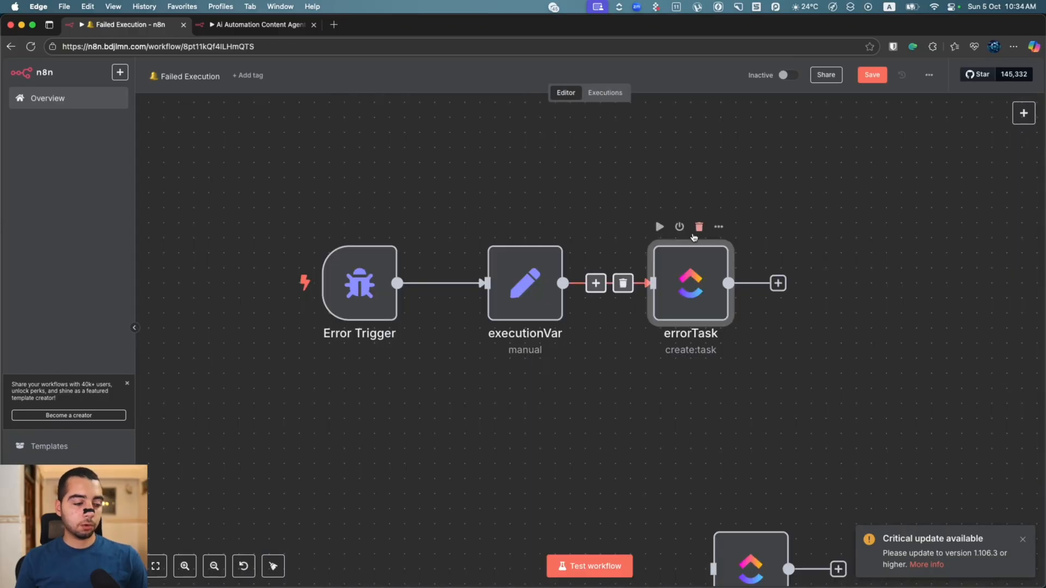
{"action": "scroll", "coordinate": [708, 322], "scroll_direction": "up", "scroll_amount": 1}
{"action": "double_click", "coordinate": [703, 311]}
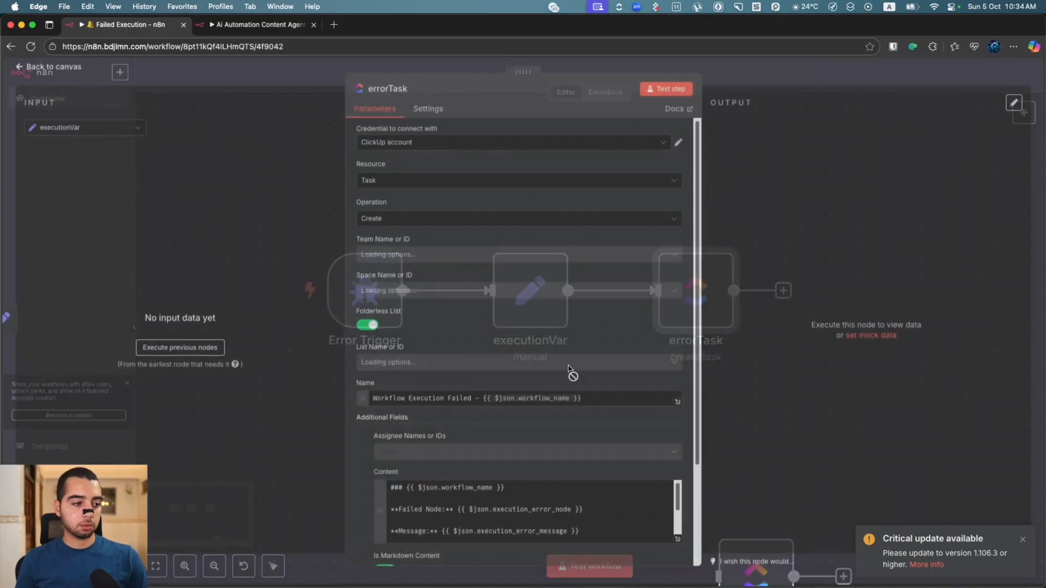
{"action": "scroll", "coordinate": [491, 382], "scroll_direction": "down", "scroll_amount": 10}
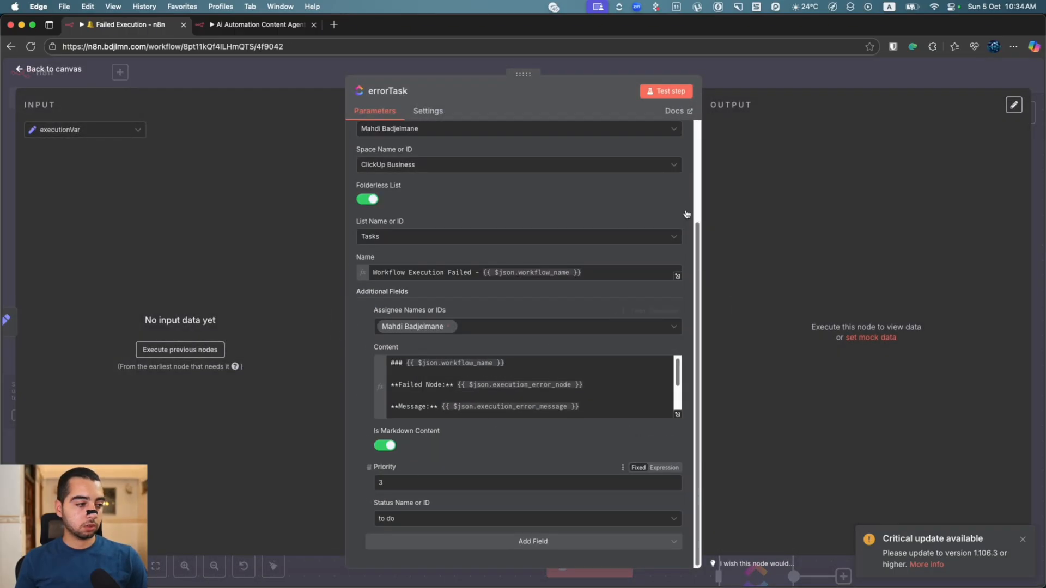
{"action": "left_click", "coordinate": [911, 82]}
{"action": "left_click", "coordinate": [872, 75]}
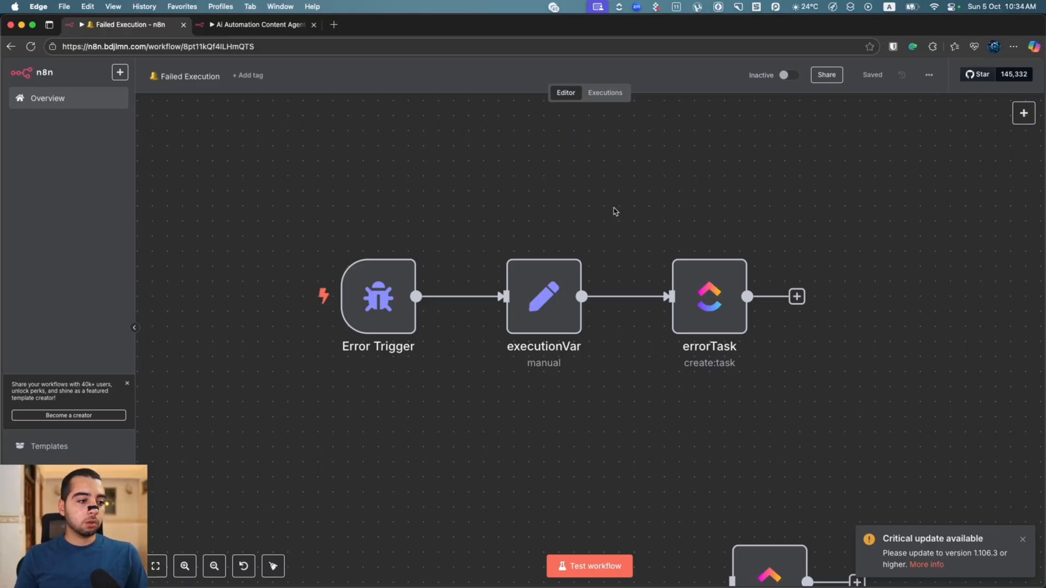
{"action": "left_click_drag", "start_coordinate": [615, 212], "coordinate": [815, 360]}
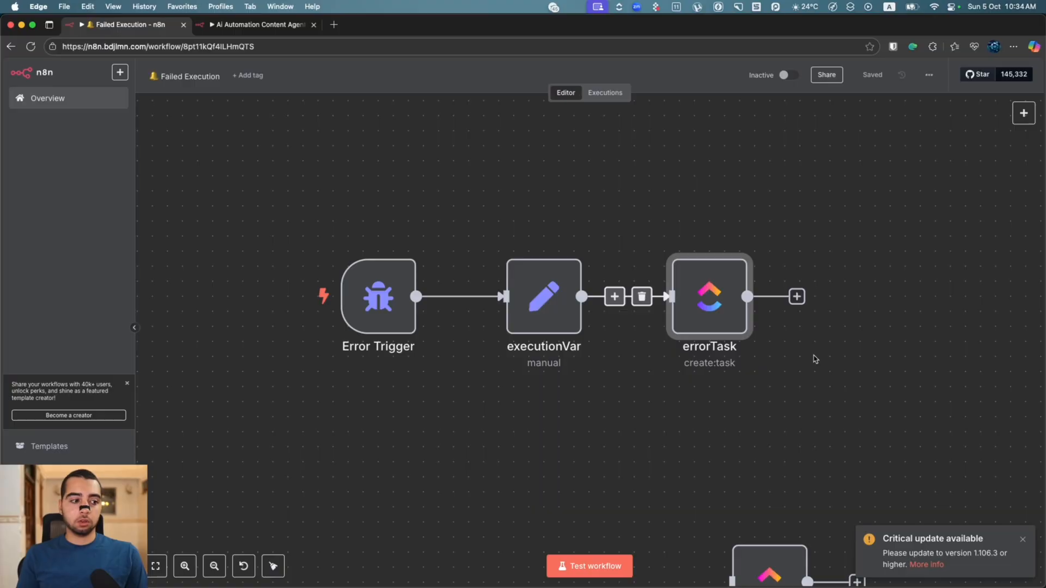
{"action": "left_click", "coordinate": [756, 351]}
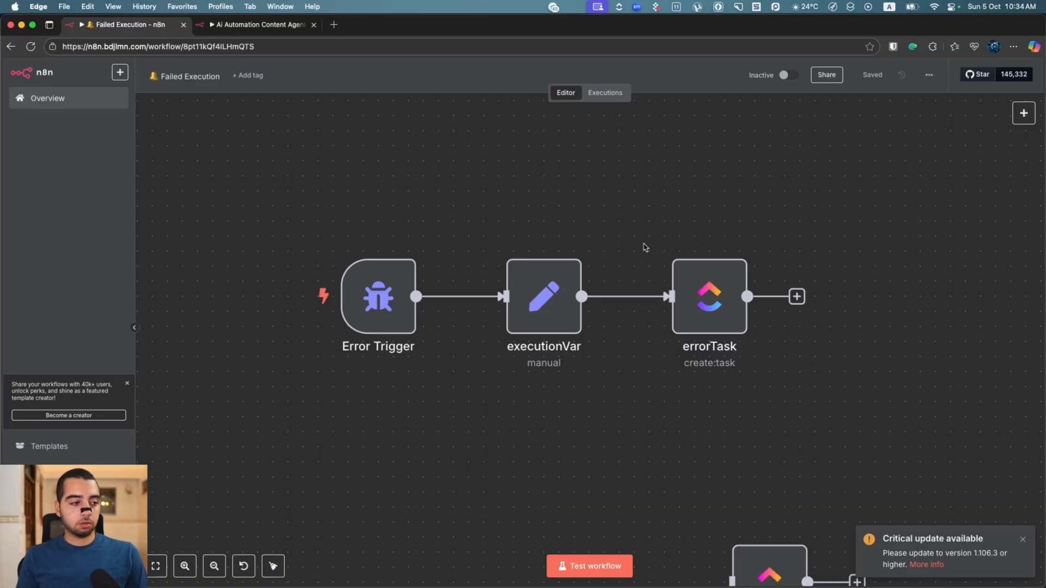
{"action": "left_click_drag", "start_coordinate": [645, 247], "coordinate": [794, 343]}
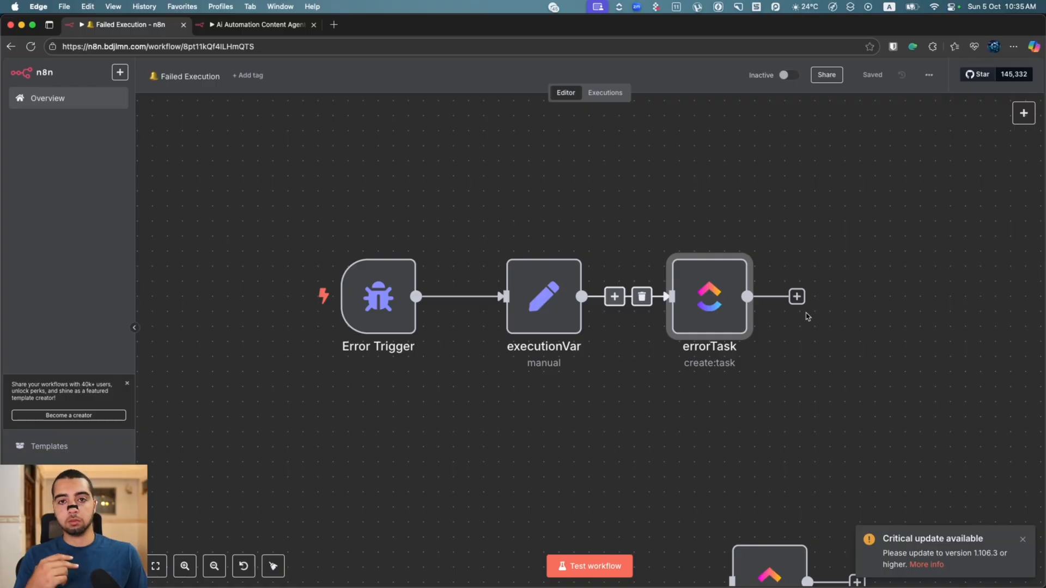
Save the workflow settings of Ai Automation Content Agent with Failed Execution as the error workflow.
{"action": "left_click", "coordinate": [278, 25]}
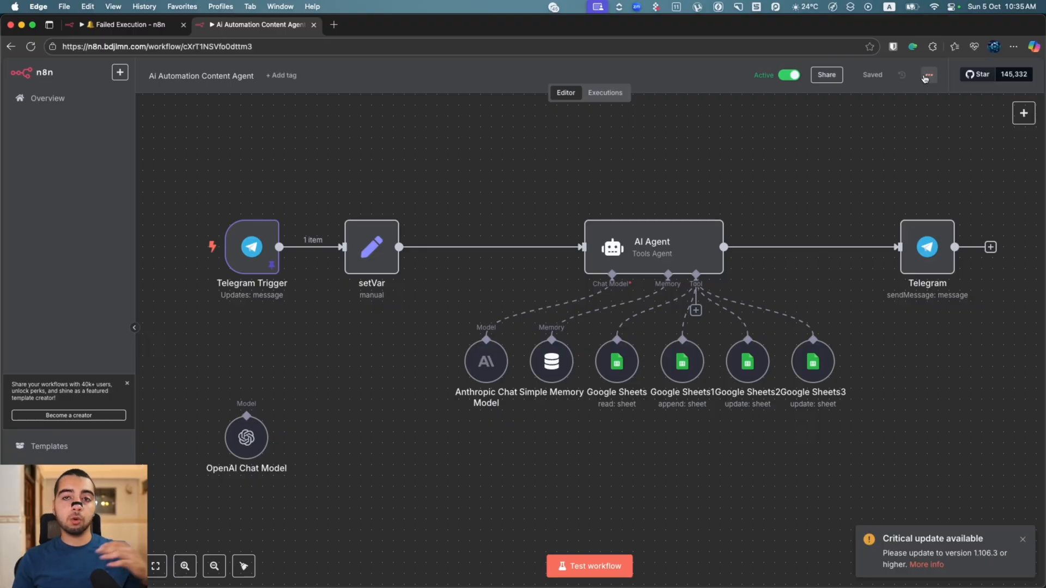
{"action": "left_click", "coordinate": [926, 76]}
{"action": "left_click", "coordinate": [903, 177]}
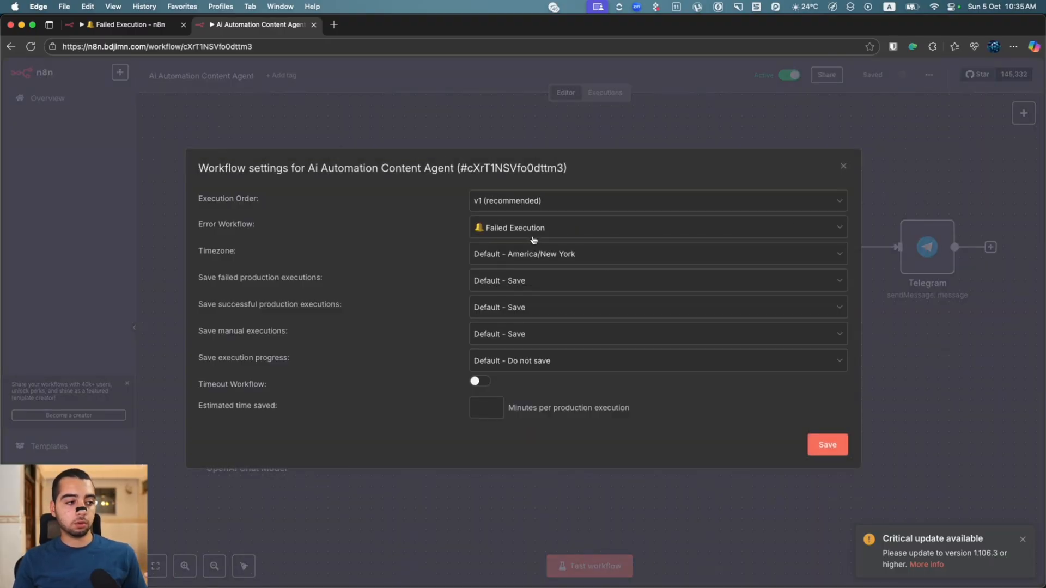
{"action": "left_click", "coordinate": [827, 445]}
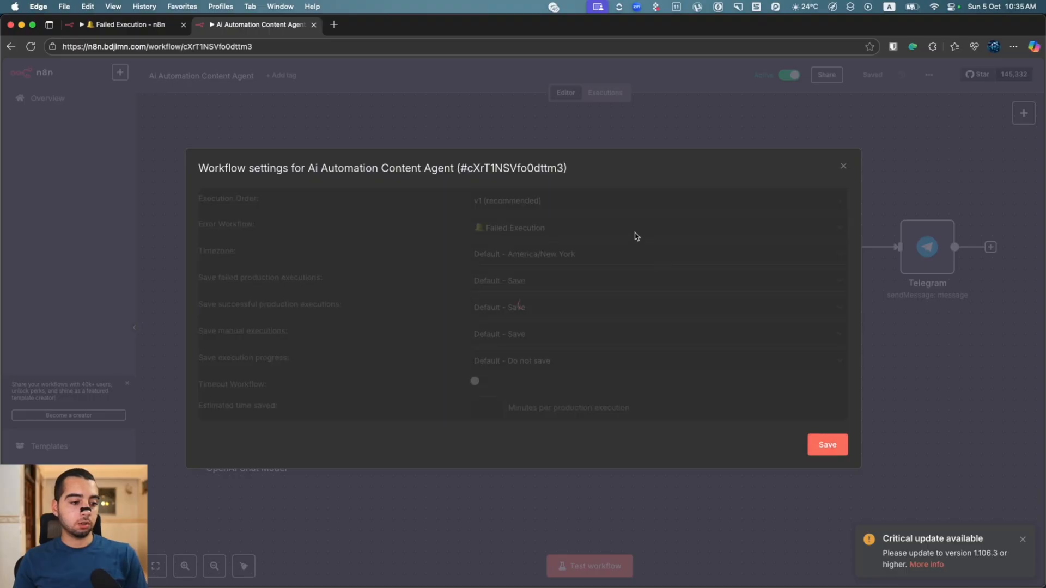
Return to the Failed Execution workflow and check whether its activation switch can be used.
{"action": "left_click", "coordinate": [142, 25]}
{"action": "double_click", "coordinate": [786, 78]}
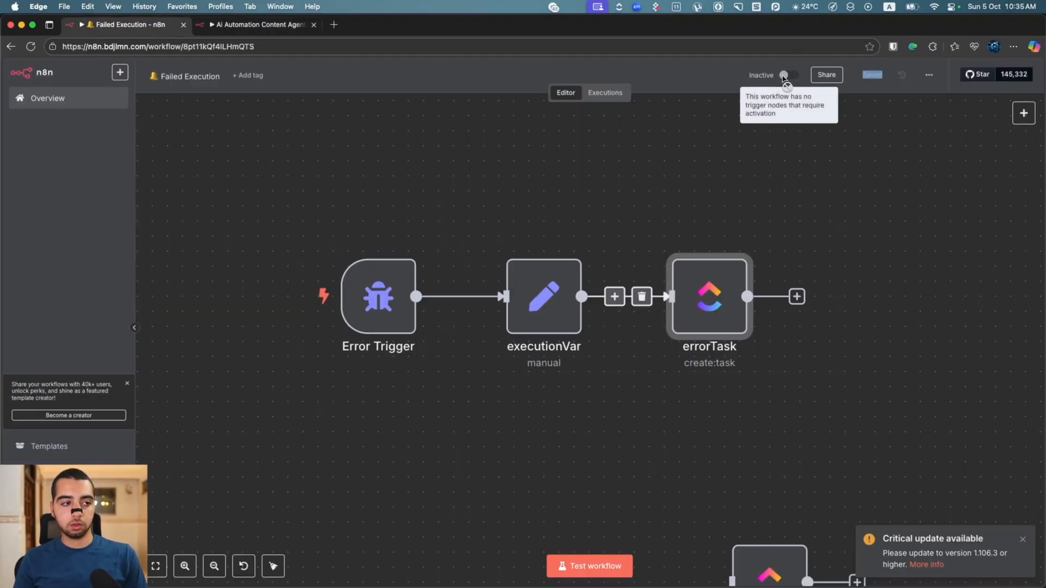
{"action": "left_click", "coordinate": [726, 82]}
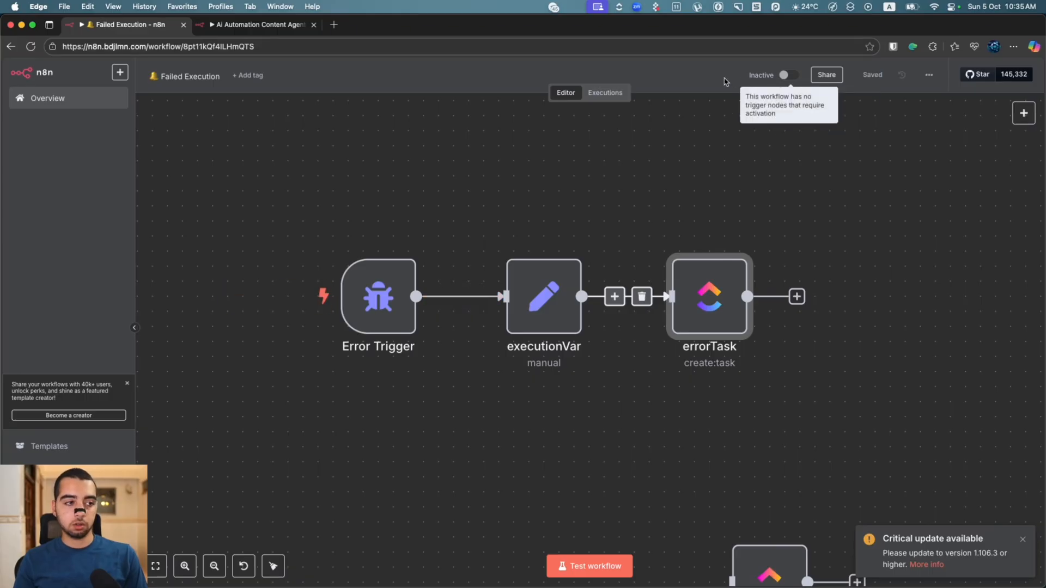
In Ai Automation Content Agent, replace the AI Agent's Anthropic chat model with a Google Gemini Chat Model without credentials and save.
{"action": "left_click", "coordinate": [250, 25]}
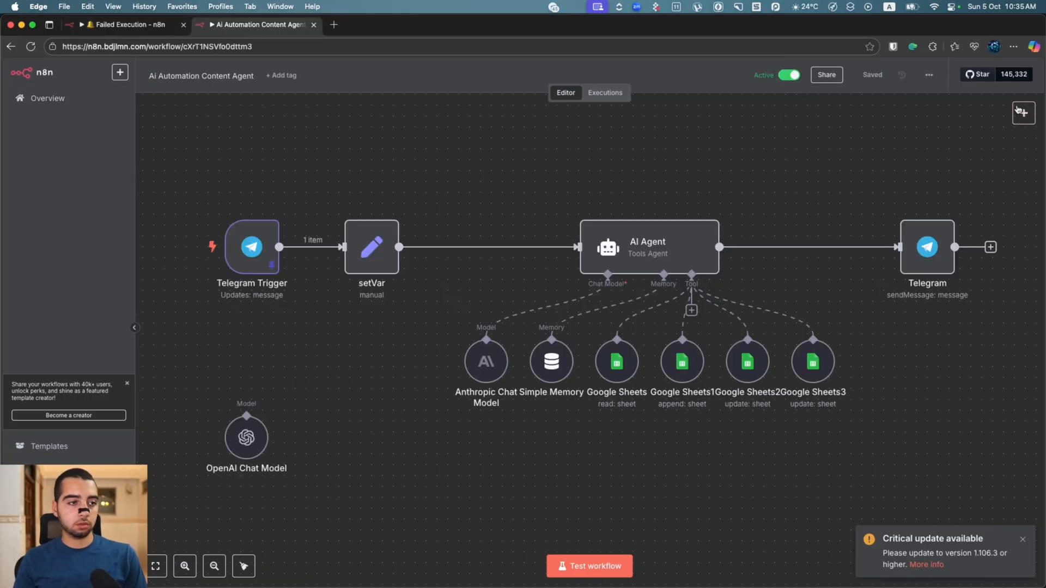
{"action": "scroll", "coordinate": [506, 345], "scroll_direction": "up", "scroll_amount": 1}
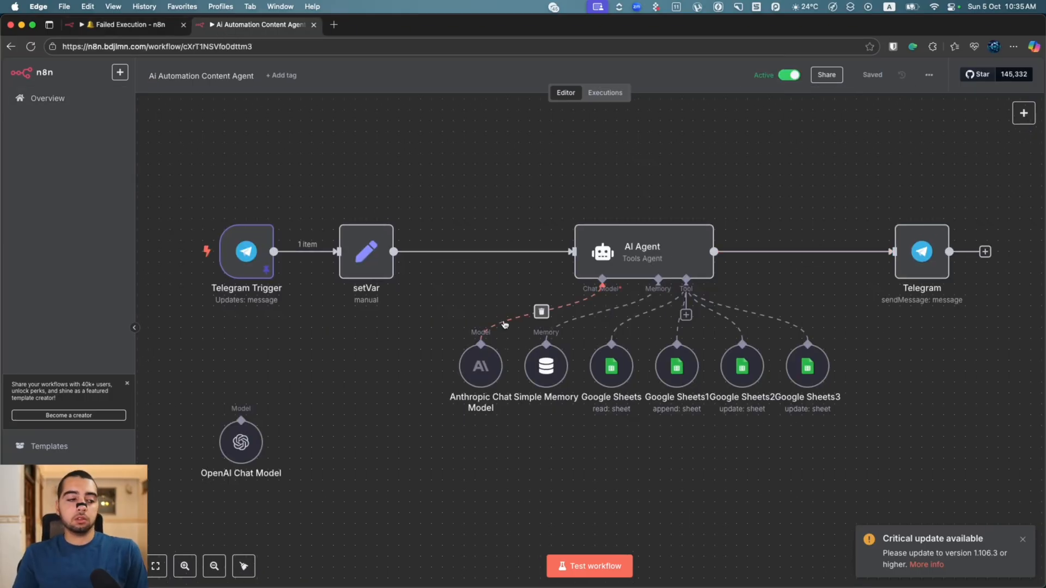
{"action": "left_click", "coordinate": [541, 312]}
{"action": "left_click", "coordinate": [602, 314]}
{"action": "left_click", "coordinate": [893, 308]}
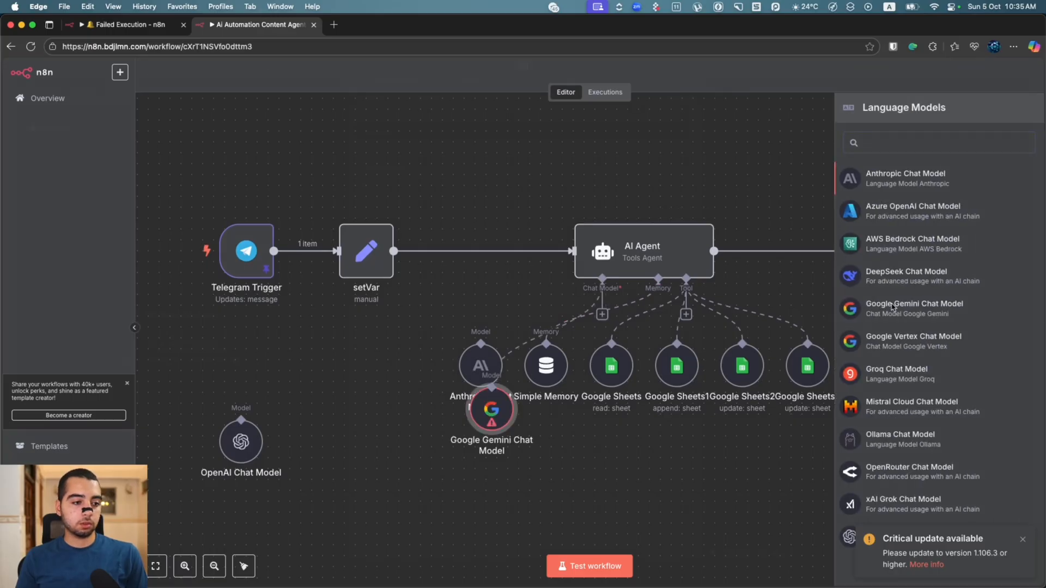
{"action": "left_click", "coordinate": [742, 78]}
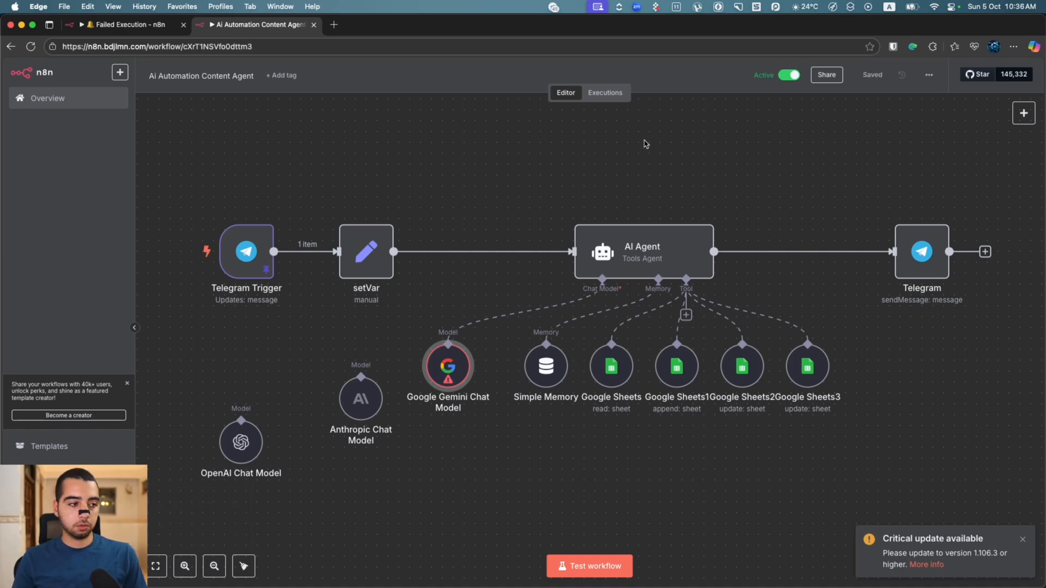
Bring Telegram in front of the ClickUp task list and send "Hey" to the Ai Automation bot.
{"action": "key", "text": "super+Tab"}
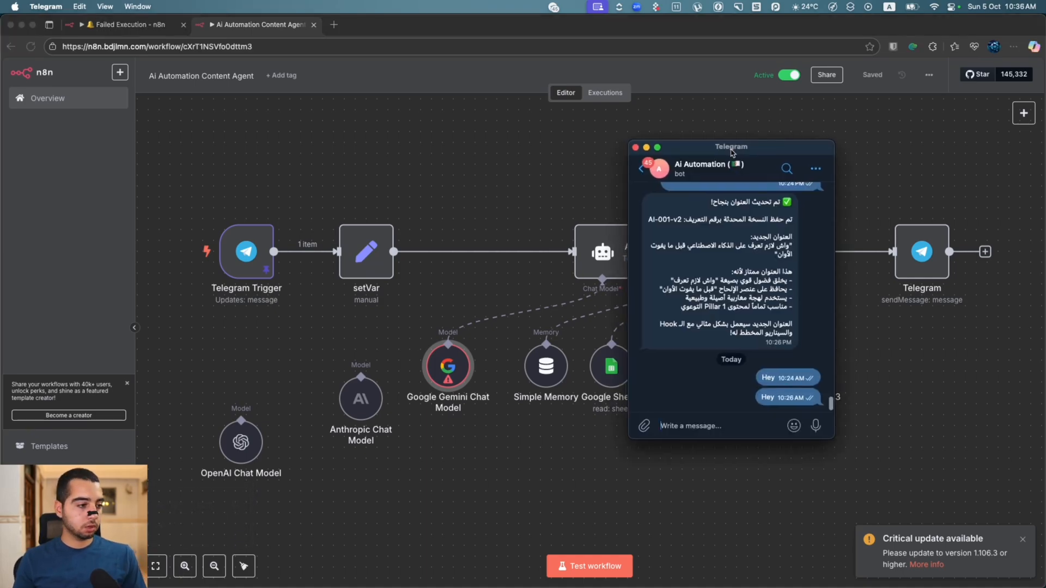
{"action": "key", "text": "super+Tab"}
{"action": "key", "text": "Tab"}
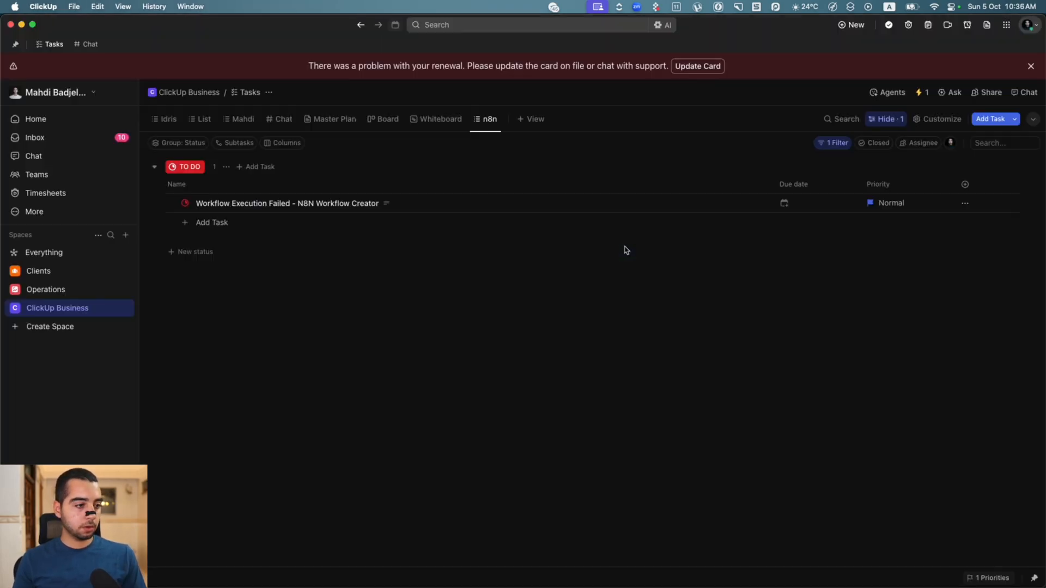
{"action": "key", "text": "super+Tab"}
{"action": "left_click_drag", "start_coordinate": [712, 154], "coordinate": [497, 251]}
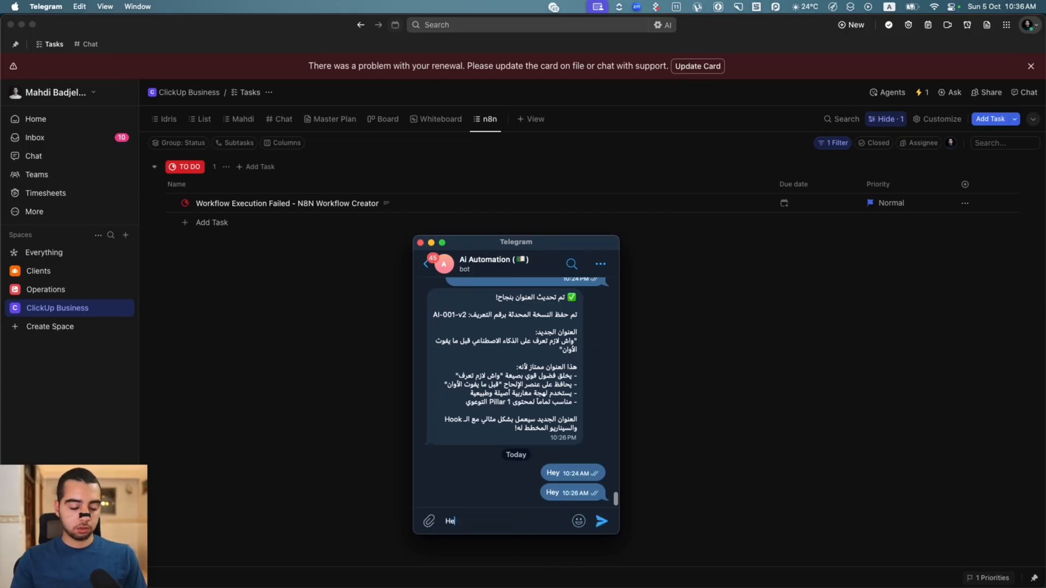
{"action": "type", "text": "Hey"}
{"action": "key", "text": "Return"}
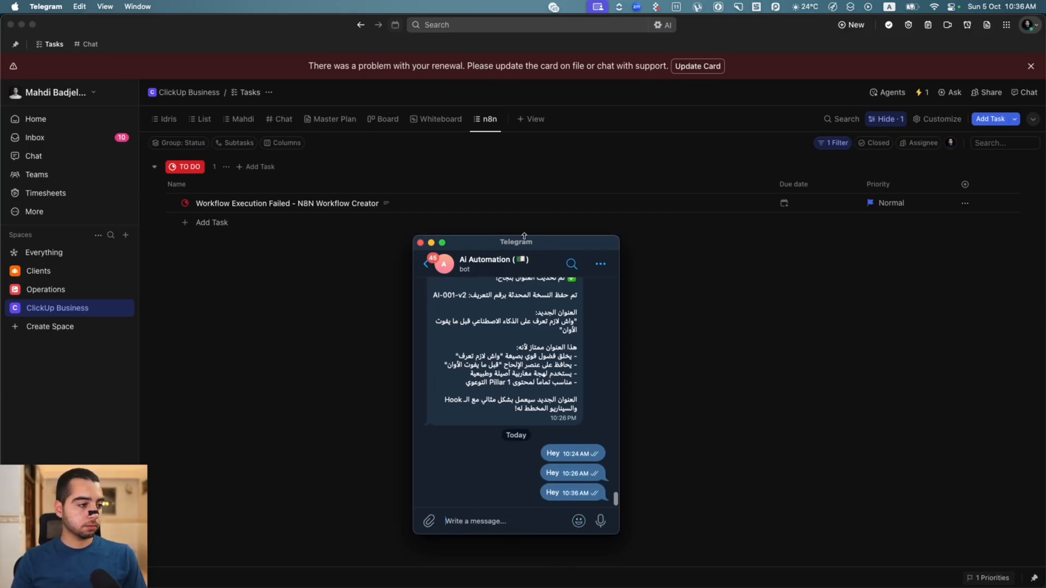
Move the Telegram window aside and open the ClickUp task "Workflow Execution Failed - Ai Automation Content Agent" to view its description.
{"action": "left_click_drag", "start_coordinate": [525, 236], "coordinate": [636, 125]}
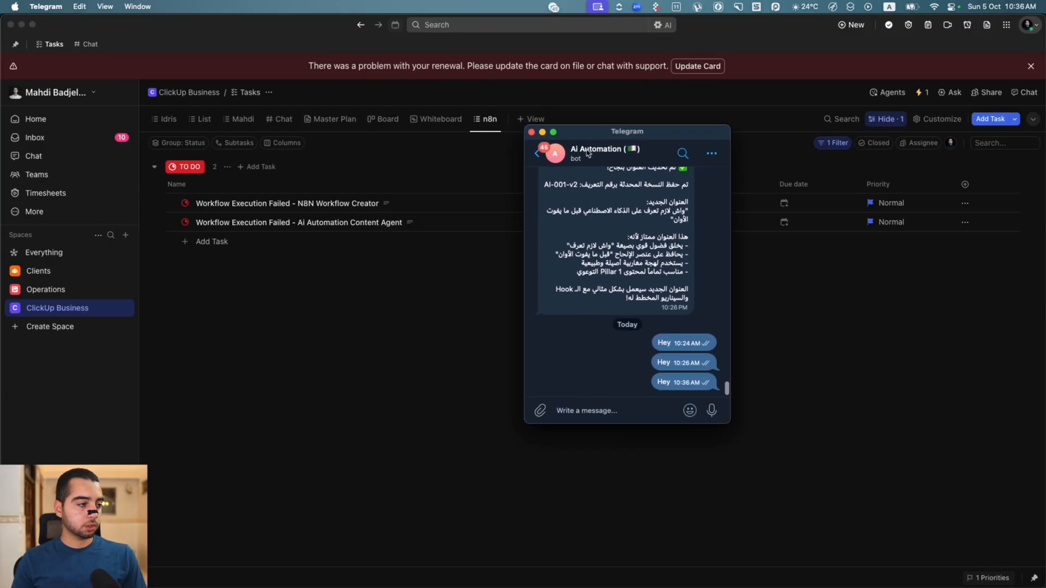
{"action": "left_click", "coordinate": [267, 229]}
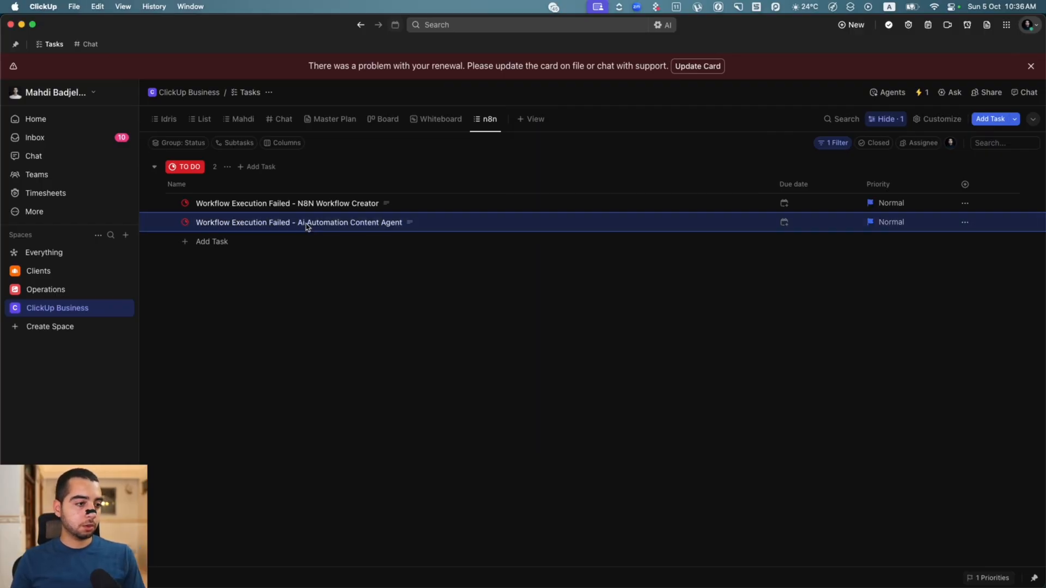
{"action": "left_click", "coordinate": [297, 224]}
{"action": "scroll", "coordinate": [425, 338], "scroll_direction": "down", "scroll_amount": 1}
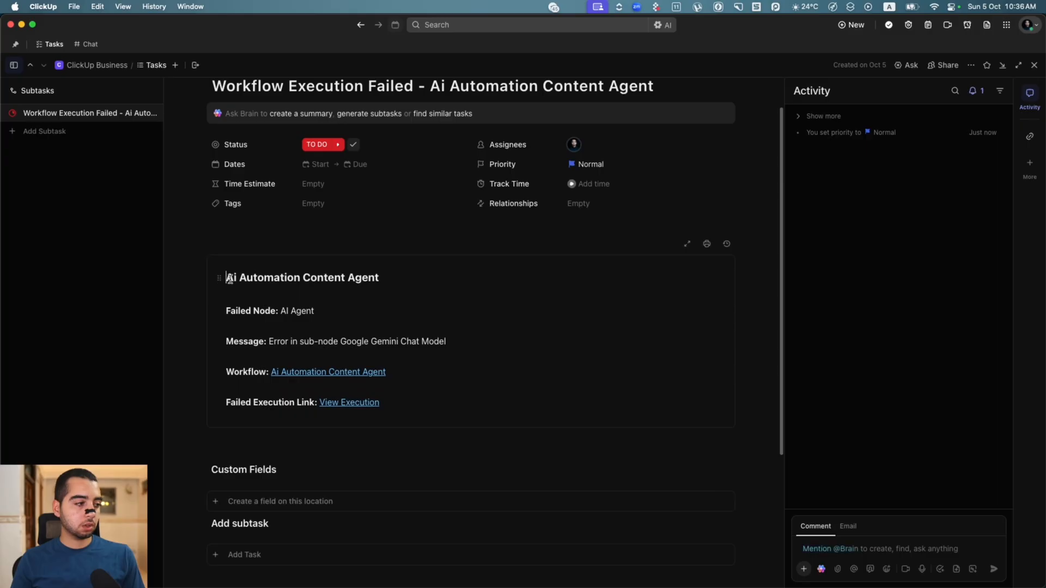
Review the task's failure details, then follow its Workflow link and compare the address with the Ai Automation Content Agent execution page.
{"action": "left_click_drag", "start_coordinate": [227, 278], "coordinate": [339, 272]}
{"action": "left_click", "coordinate": [339, 274]}
{"action": "left_click_drag", "start_coordinate": [230, 311], "coordinate": [501, 336]}
{"action": "left_click", "coordinate": [344, 372]}
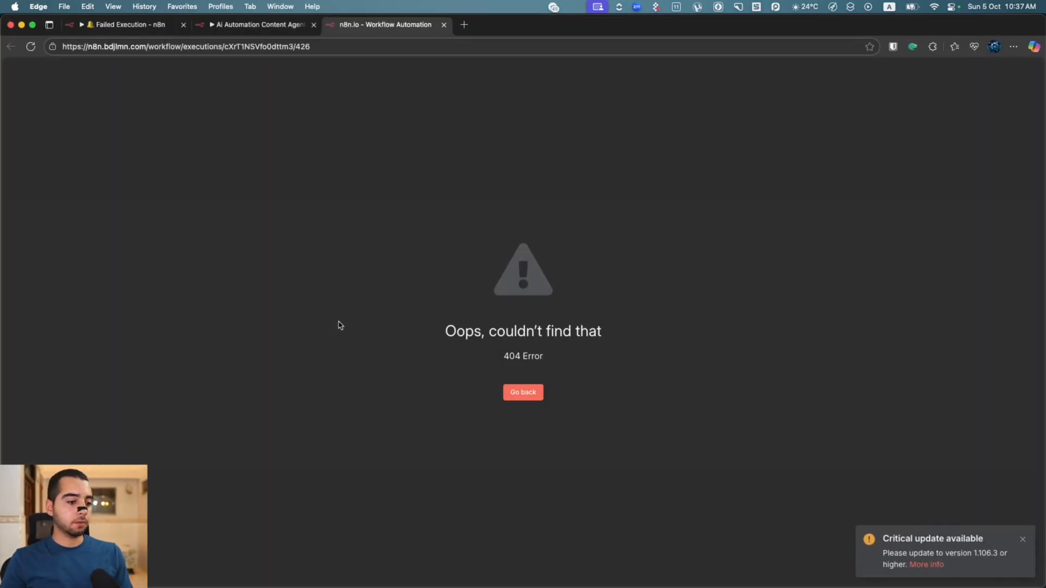
{"action": "left_click", "coordinate": [256, 25]}
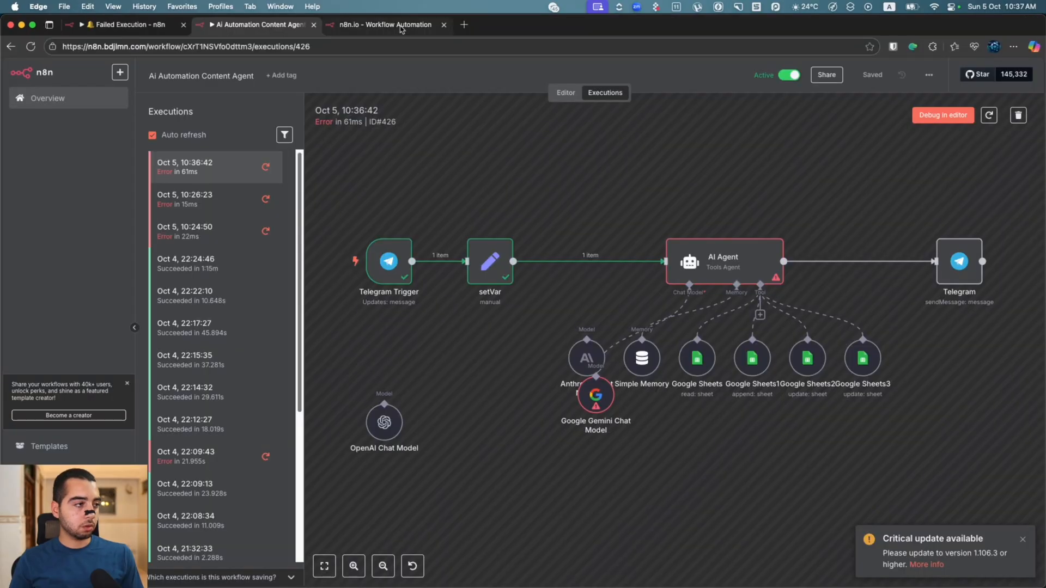
In Failed Execution's errorTask content, move {{ $json.workflow_id }}/ ahead of executions/ in the Workflow link and save.
{"action": "left_click", "coordinate": [127, 26]}
{"action": "double_click", "coordinate": [709, 283]}
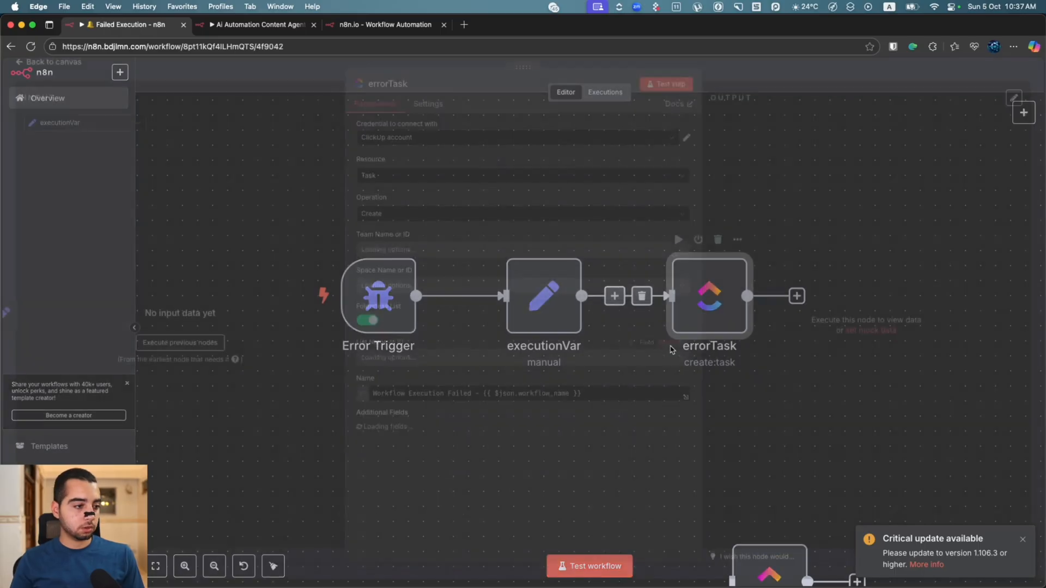
{"action": "scroll", "coordinate": [523, 512], "scroll_direction": "down", "scroll_amount": 3}
{"action": "left_click_drag", "start_coordinate": [442, 516], "coordinate": [536, 516]}
{"action": "key", "text": "super+x"}
{"action": "left_click", "coordinate": [398, 516]}
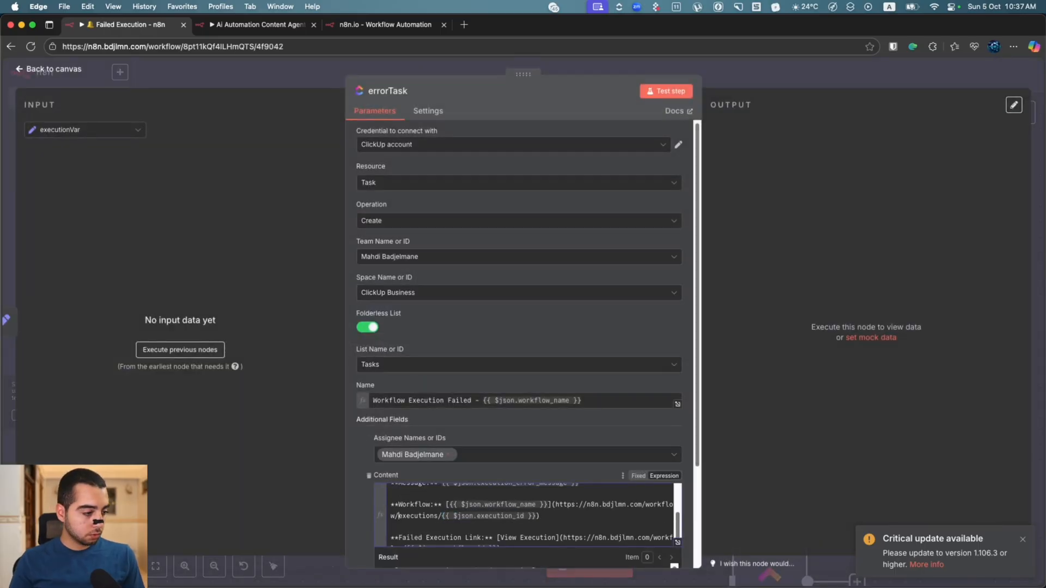
{"action": "key", "text": "super+v"}
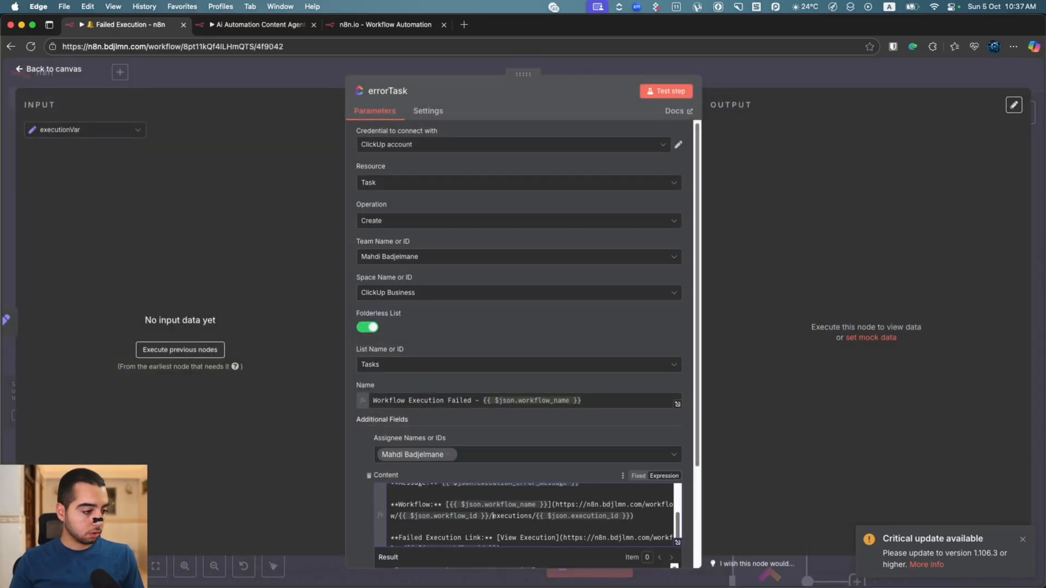
{"action": "key", "text": "Escape"}
{"action": "left_click", "coordinate": [873, 78]}
Switch to Telegram, send "Noob" to the Ai Automation bot, and move the window clear of the ClickUp task list.
{"action": "key", "text": "alt+Tab"}
{"action": "type", "text": "Noob"}
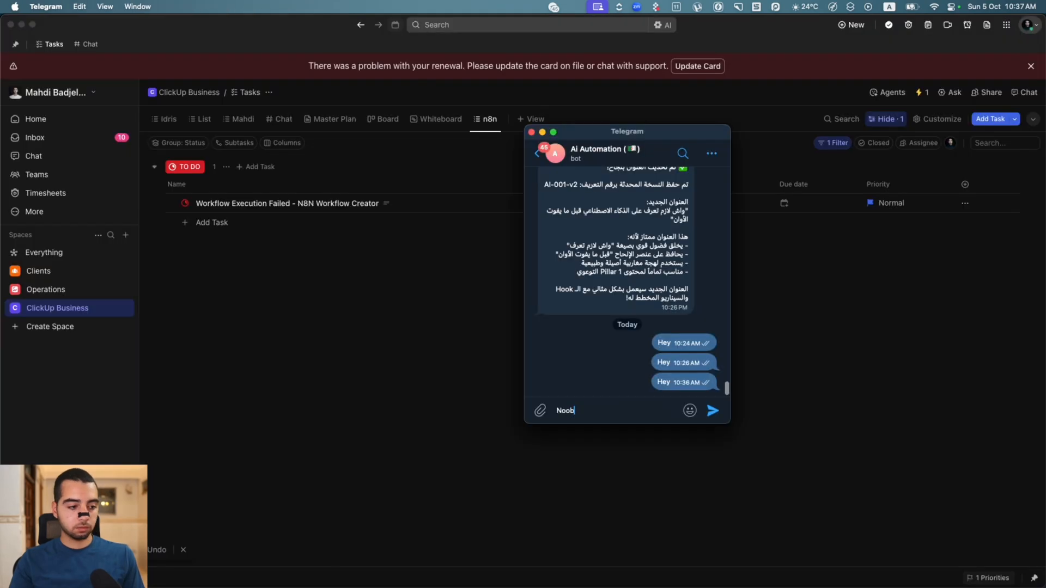
{"action": "key", "text": "Return"}
{"action": "left_click_drag", "start_coordinate": [598, 132], "coordinate": [688, 157]}
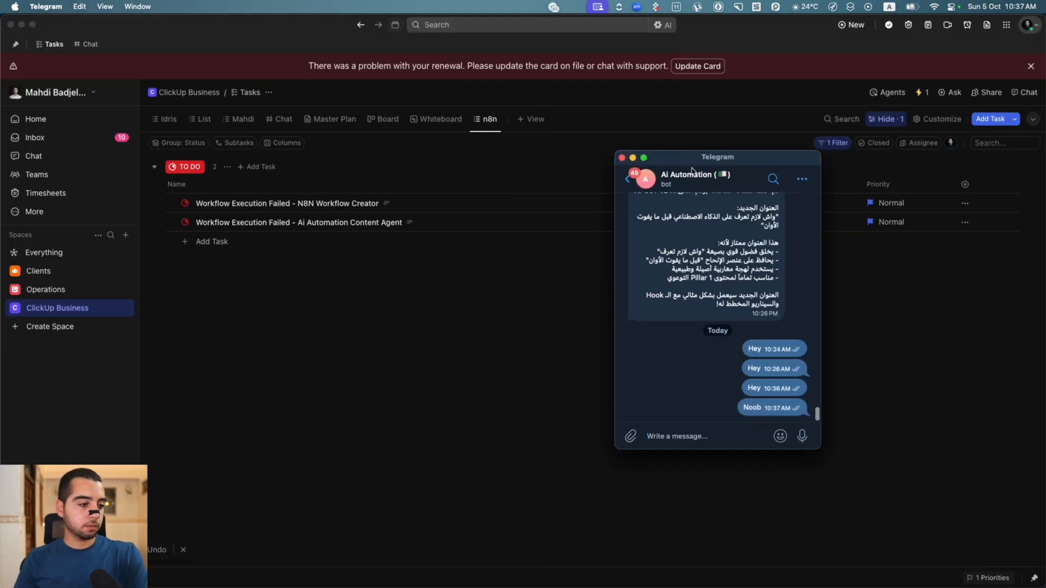
{"action": "mouse_move", "coordinate": [780, 436]}
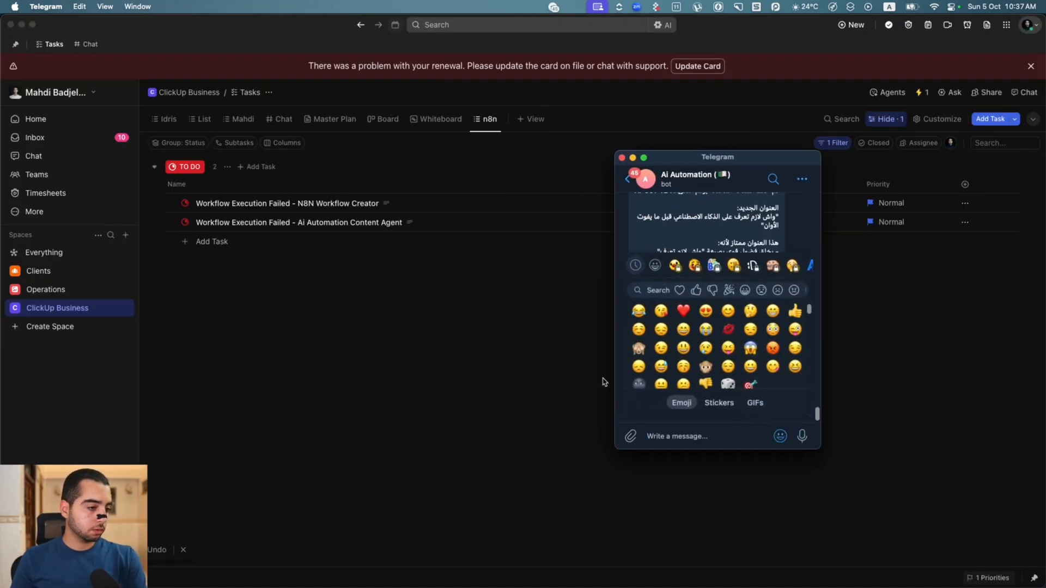
Open the new ClickUp task "Workflow Execution Failed - Ai Automation Content Agent" and follow its Workflow link.
{"action": "left_click", "coordinate": [417, 221]}
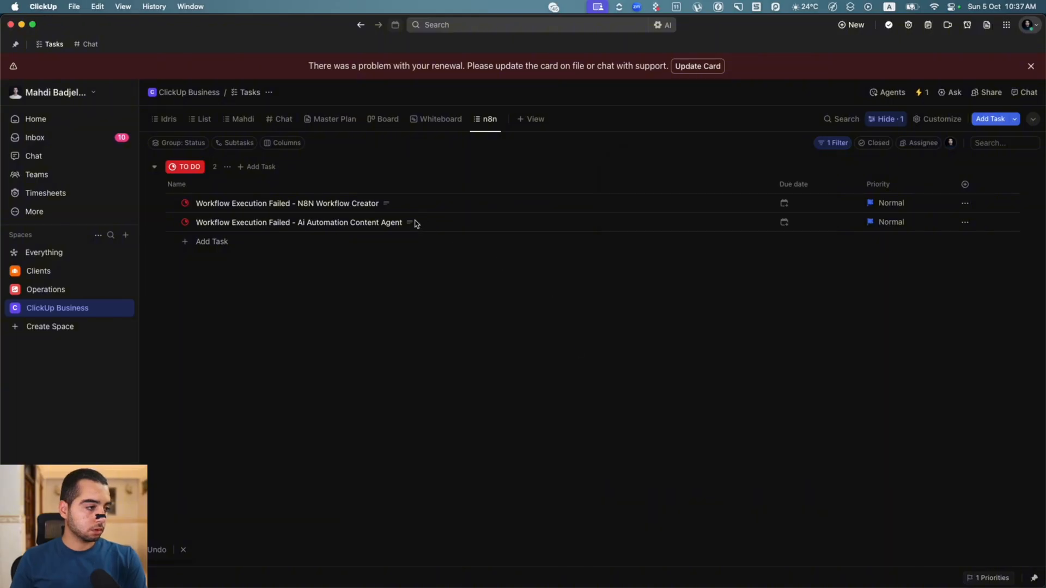
{"action": "left_click", "coordinate": [343, 223]}
{"action": "scroll", "coordinate": [434, 370], "scroll_direction": "down", "scroll_amount": 1}
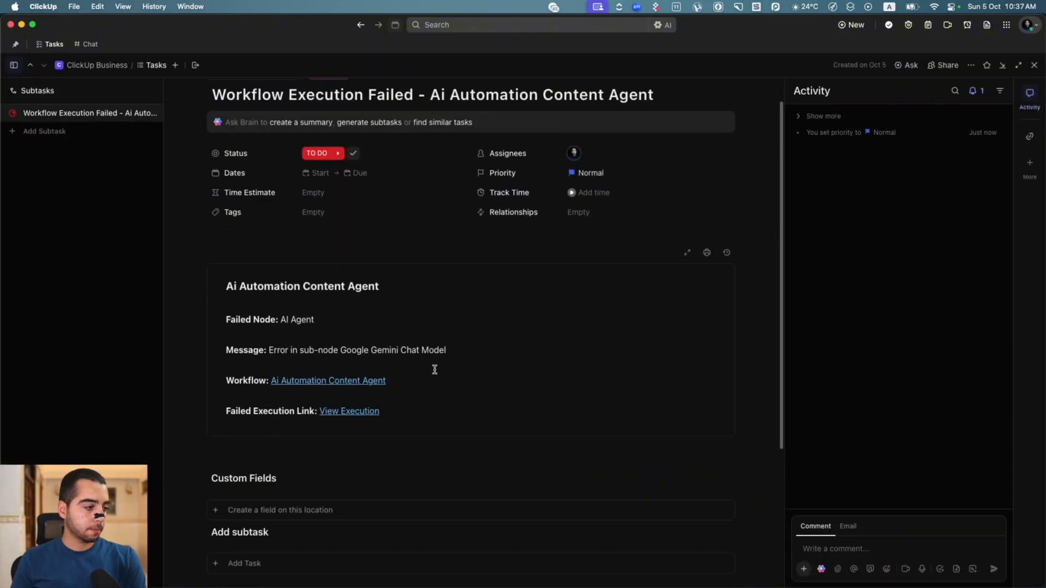
{"action": "left_click", "coordinate": [357, 381]}
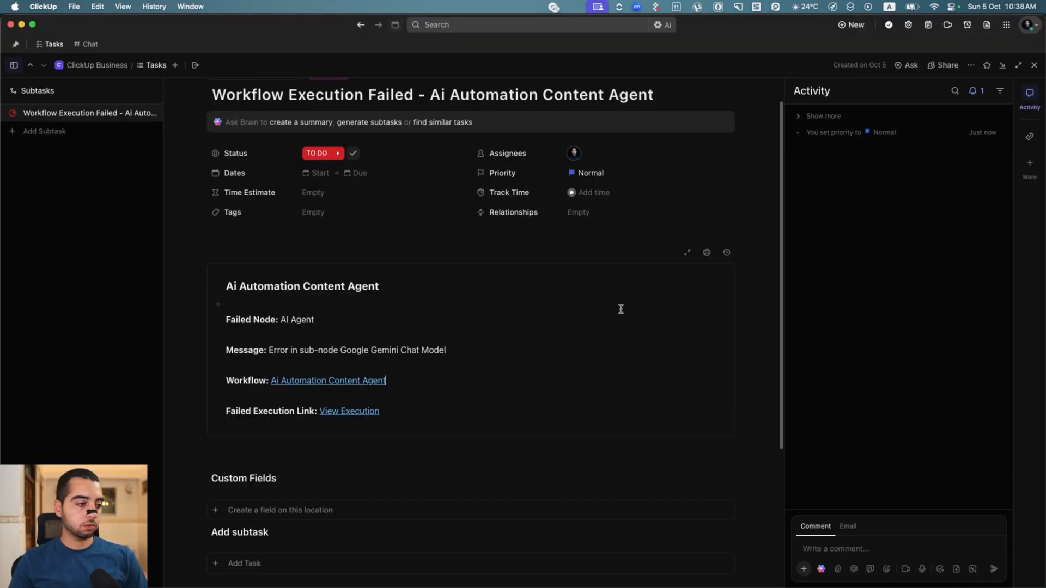
Return to the Ai Automation Content Agent failure task in ClickUp and set its status to DONE.
{"action": "key", "text": "super+Tab"}
{"action": "left_click", "coordinate": [318, 186]}
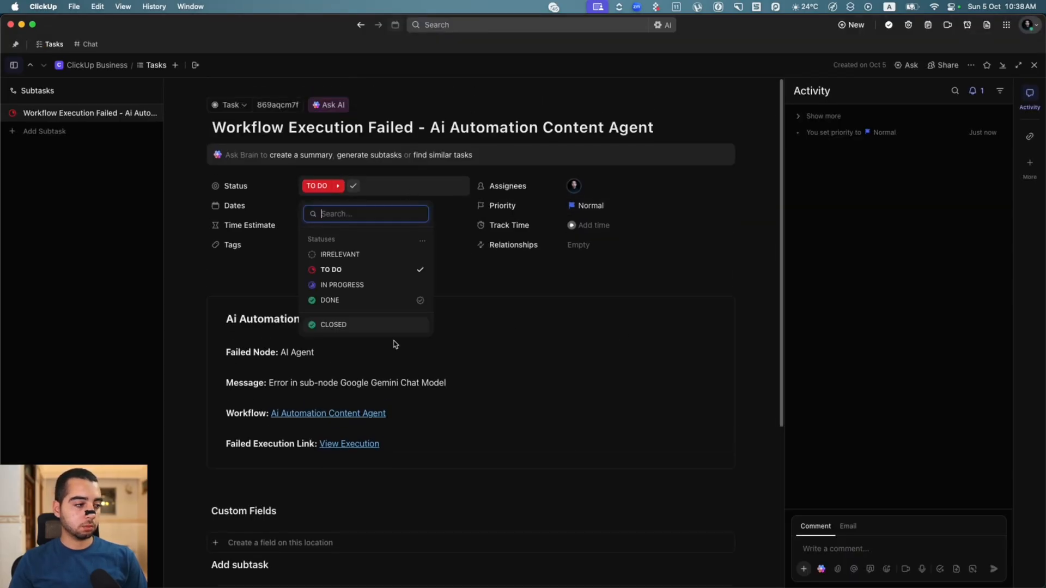
{"action": "left_click", "coordinate": [362, 301]}
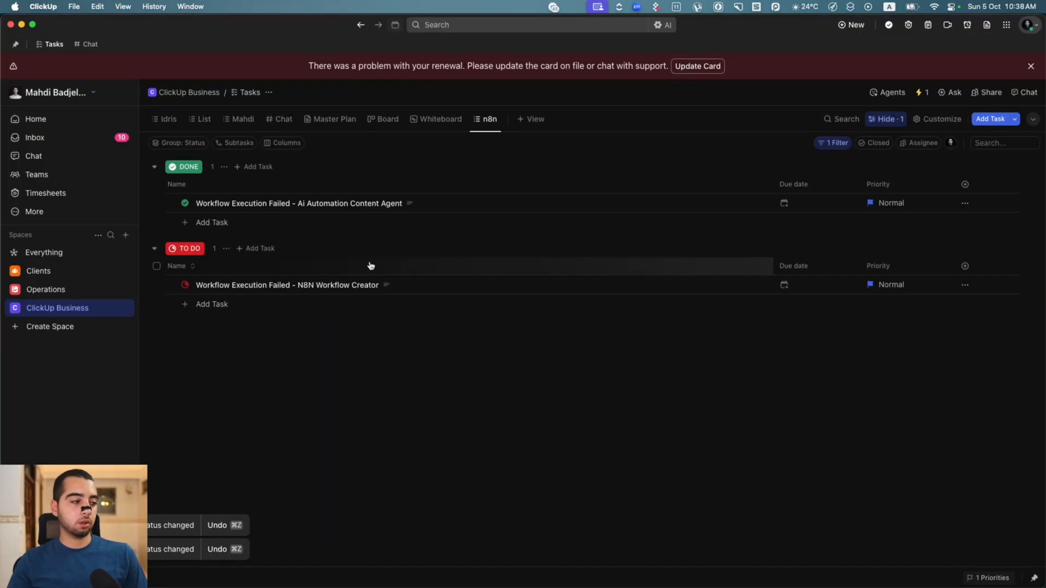